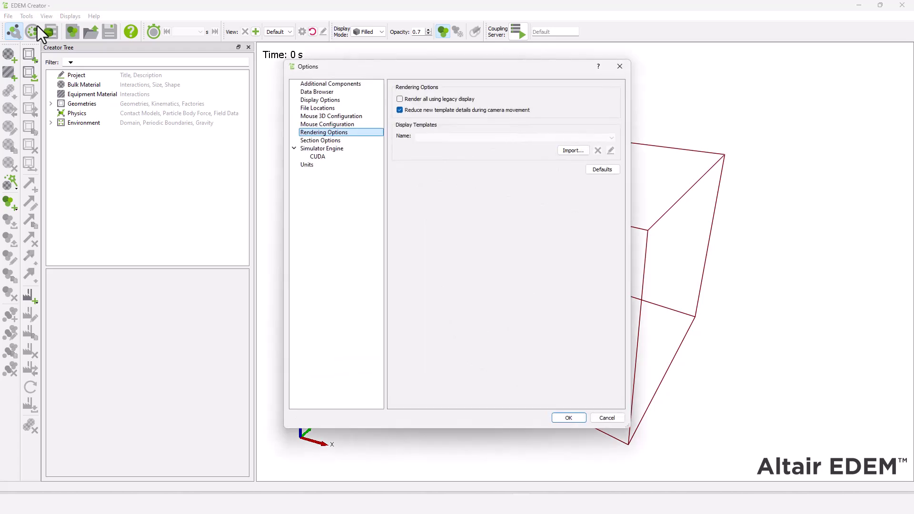
# Review and accept the unit options, then title the simulation Heat Transfer
pyautogui.press('End')
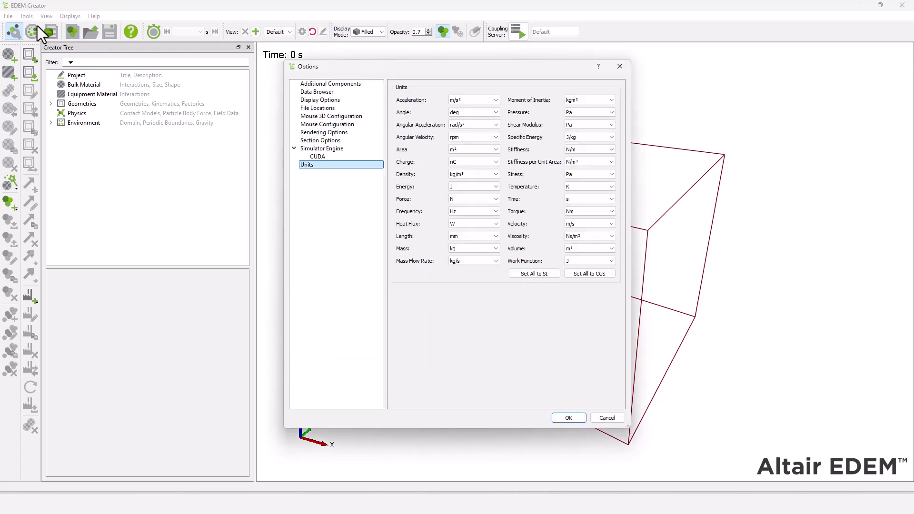
pyautogui.click(566, 417)
pyautogui.click(76, 75)
pyautogui.press('Tab')
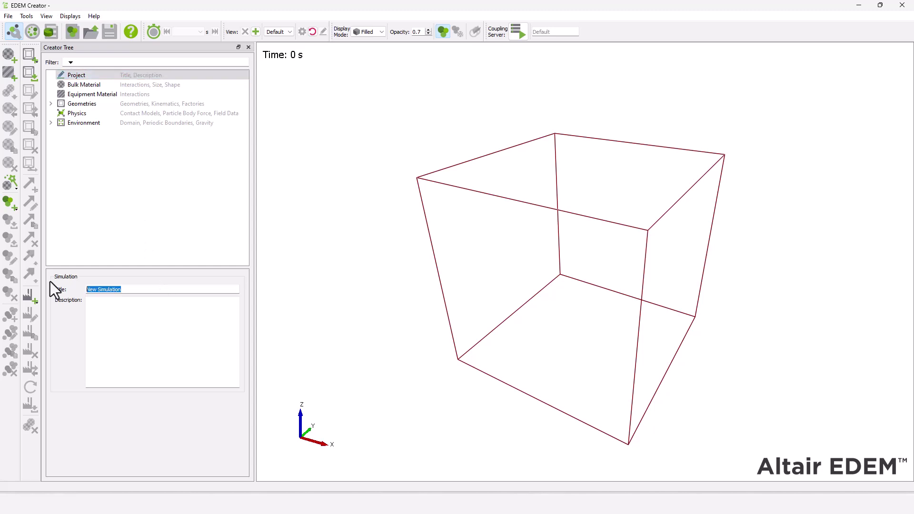
pyautogui.write('Heat Transfer #')
pyautogui.click(91, 200)
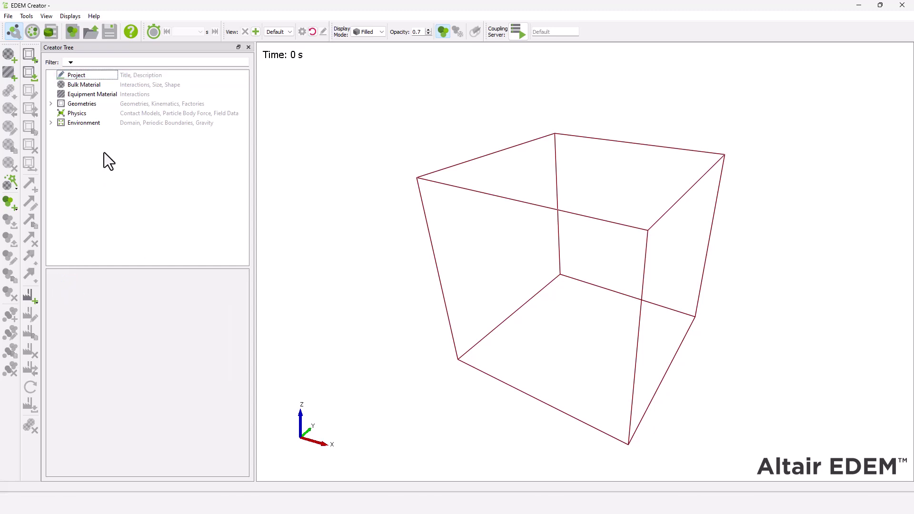
# Add a bulk material named Plastic
pyautogui.rightClick(99, 87)
pyautogui.click(127, 102)
pyautogui.write('P')
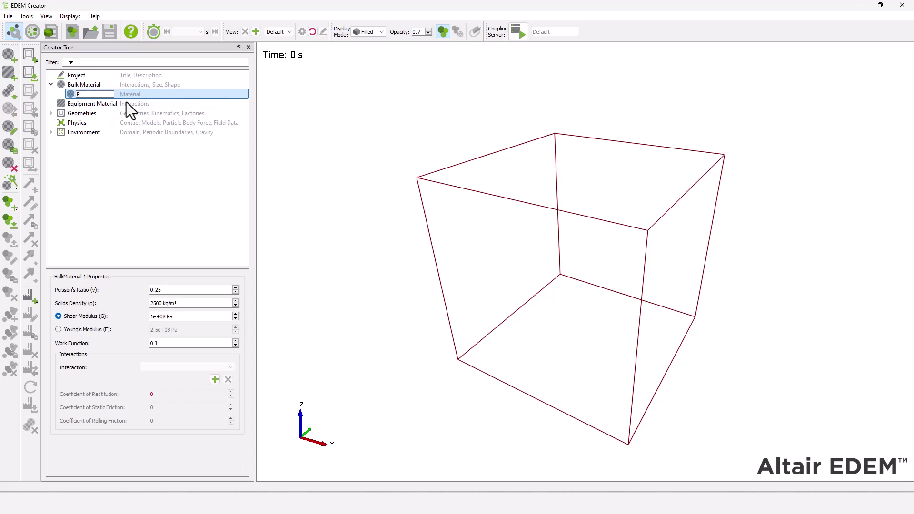
pyautogui.write('lastic')
pyautogui.press('Return')
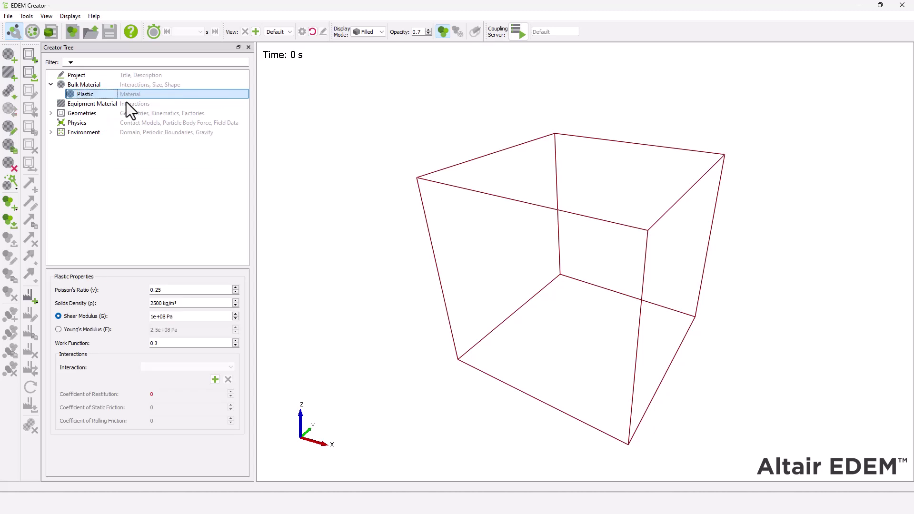
# Give the Plastic material a Poisson's ratio of 0.4 and a solids density of 1500 kg/m³, and add its Plastic-to-Plastic interaction
pyautogui.doubleClick(170, 290)
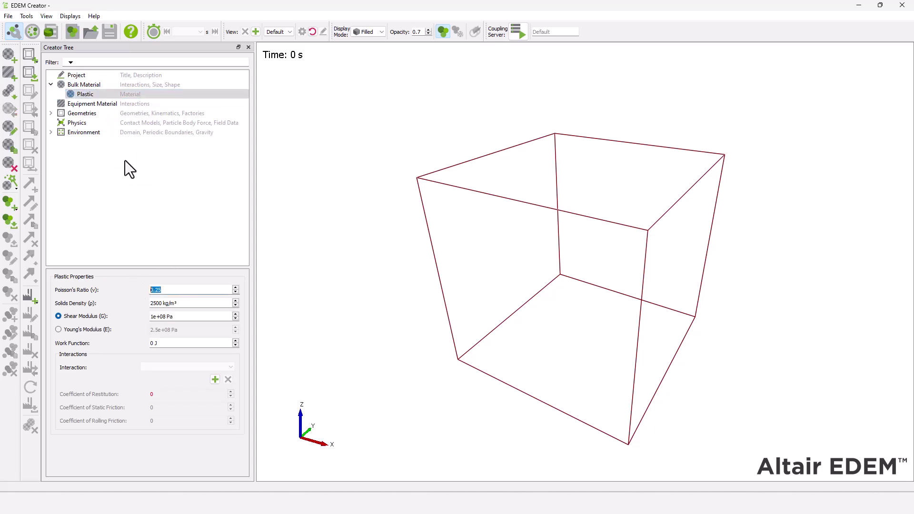
pyautogui.write('0.4')
pyautogui.press('Tab')
pyautogui.write('1500')
pyautogui.press('Tab')
pyautogui.press('Tab')
pyautogui.click(215, 379)
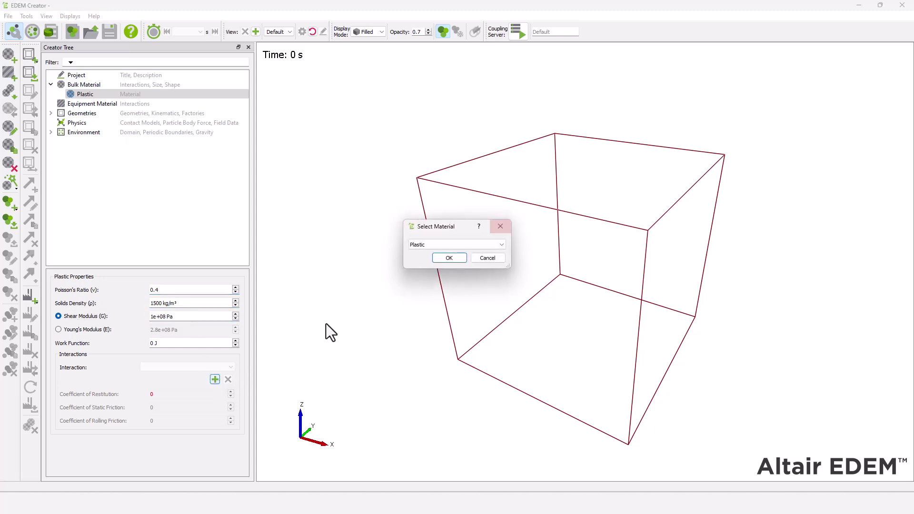
pyautogui.click(441, 261)
# Add a single-sphere particle from the shape library to Plastic with a physical radius of 40 mm
pyautogui.rightClick(94, 96)
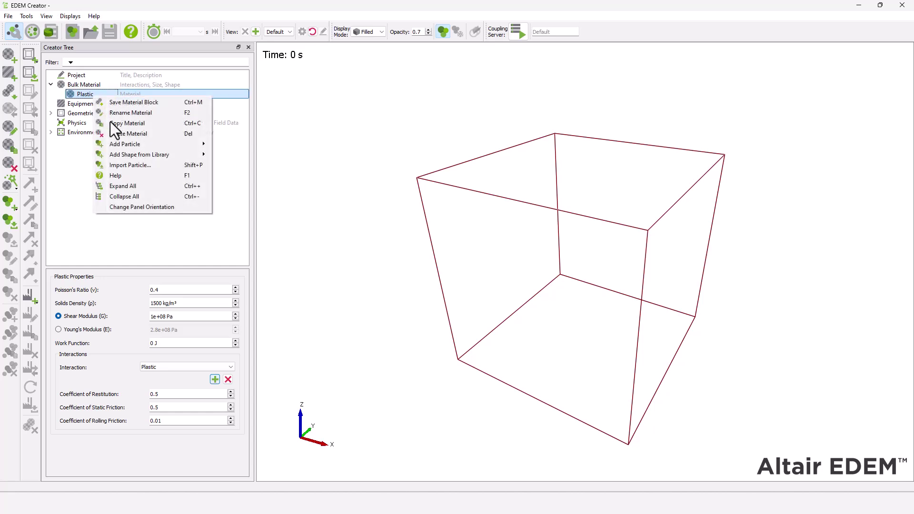
pyautogui.moveTo(136, 154)
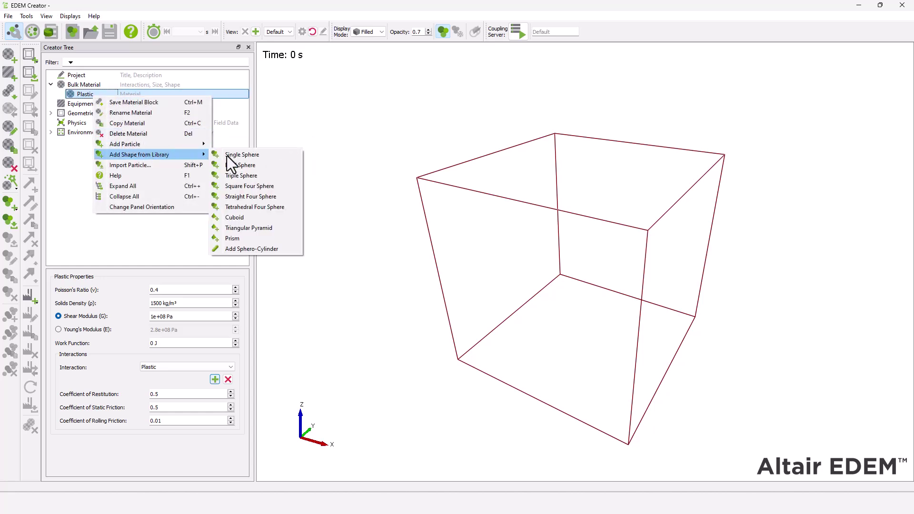
pyautogui.click(241, 157)
pyautogui.doubleClick(484, 410)
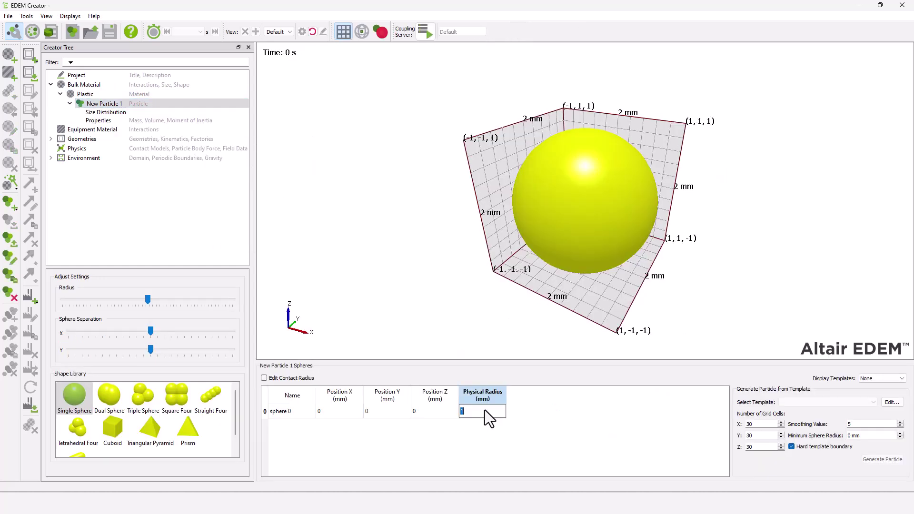
pyautogui.press('Return')
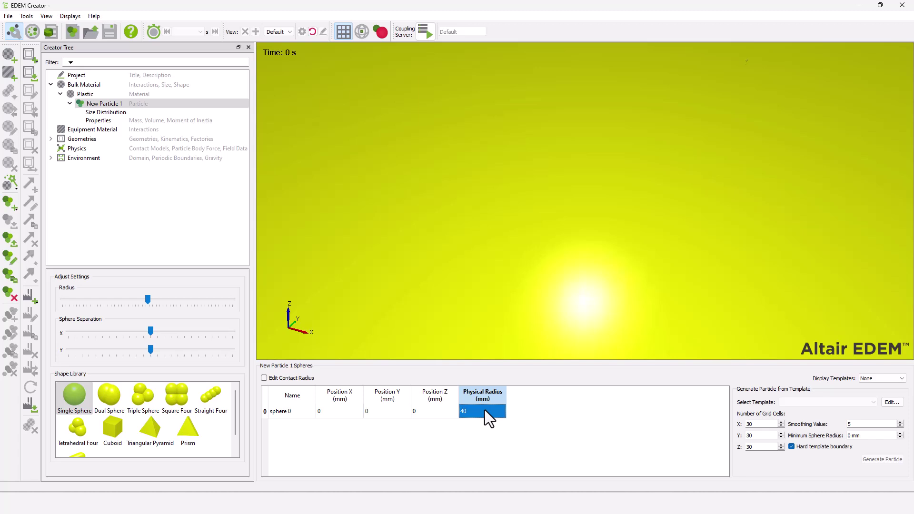
pyautogui.click(312, 31)
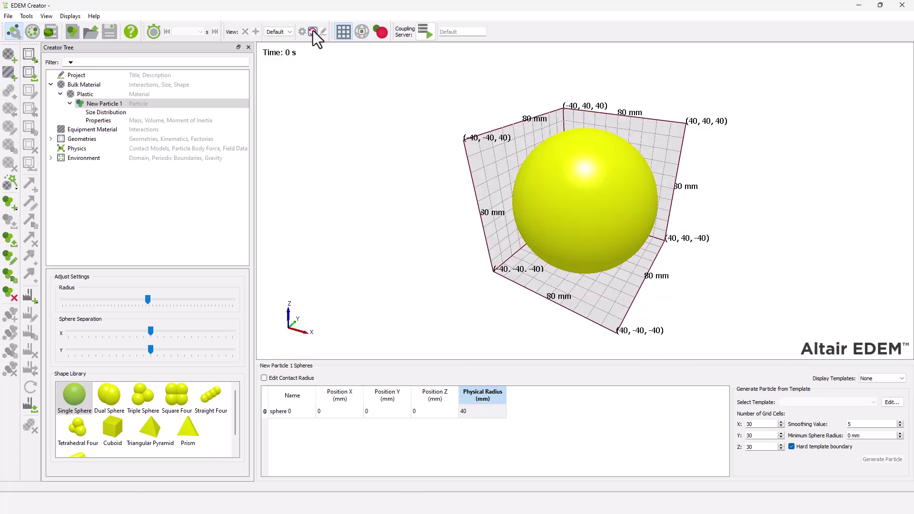
# Rename the new particle Plastic_ball and calculate its properties based on its spheres
pyautogui.rightClick(106, 105)
pyautogui.click(116, 111)
pyautogui.write('P')
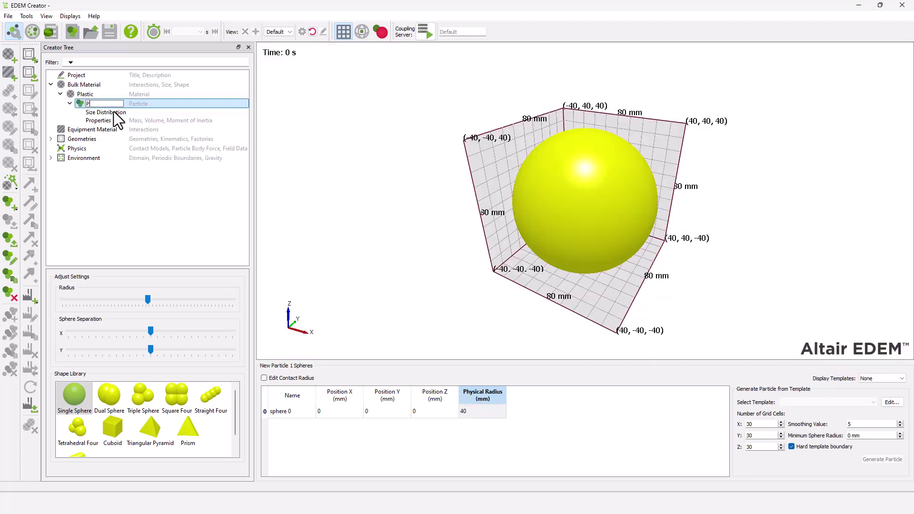
pyautogui.write('lastic_ball')
pyautogui.press('Return')
pyautogui.click(101, 120)
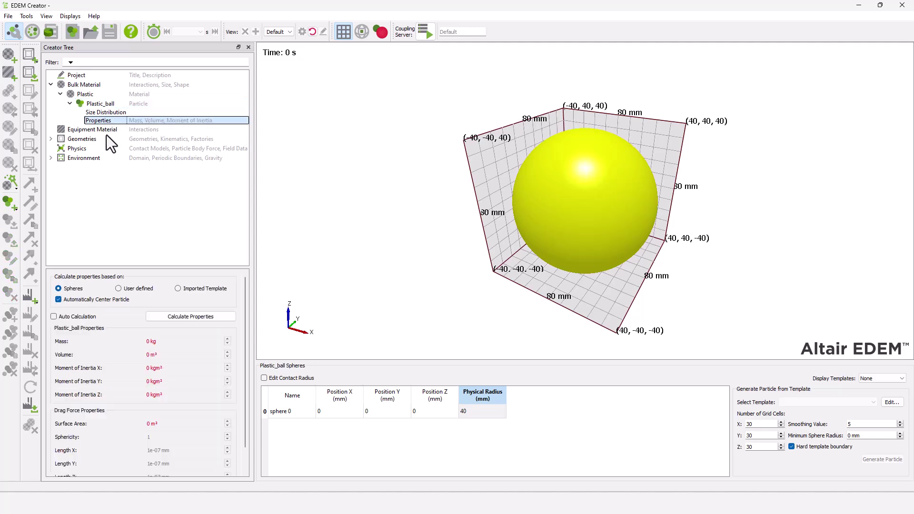
pyautogui.click(208, 317)
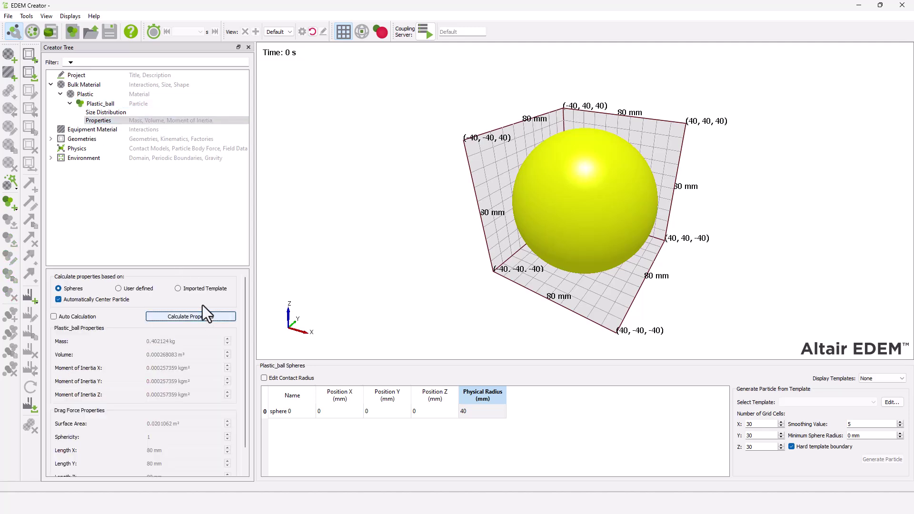
# Add an equipment material named Plastic_equip
pyautogui.rightClick(121, 133)
pyautogui.click(127, 136)
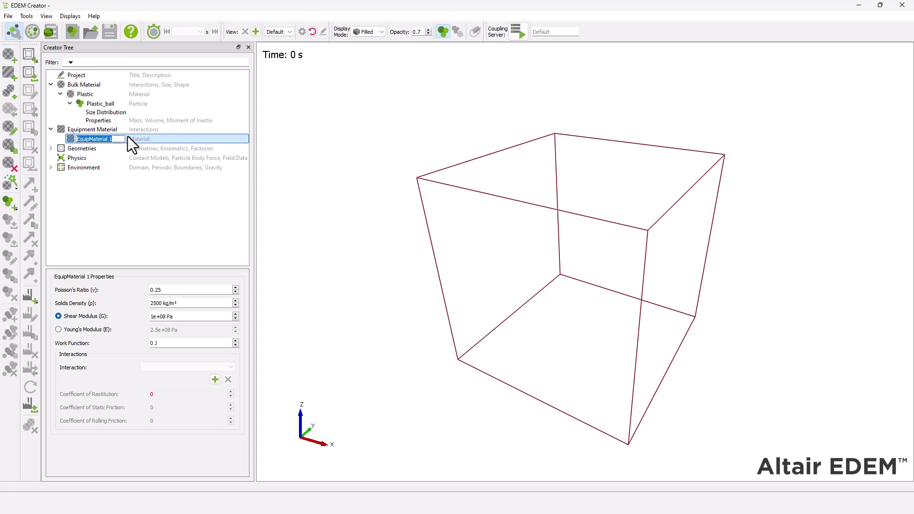
pyautogui.write('Plastic_equip')
pyautogui.press('Return')
# Set Plastic_equip to a Poisson's ratio of 0.4 and a solids density of 1500 kg/m³, and add its interaction with Plastic
pyautogui.press('Tab')
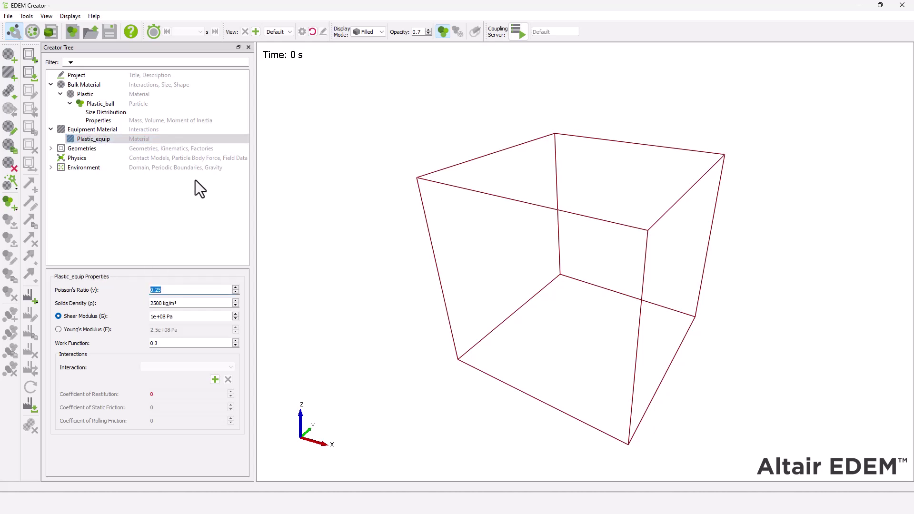
pyautogui.write('0.4')
pyautogui.press('Tab')
pyautogui.write('1500')
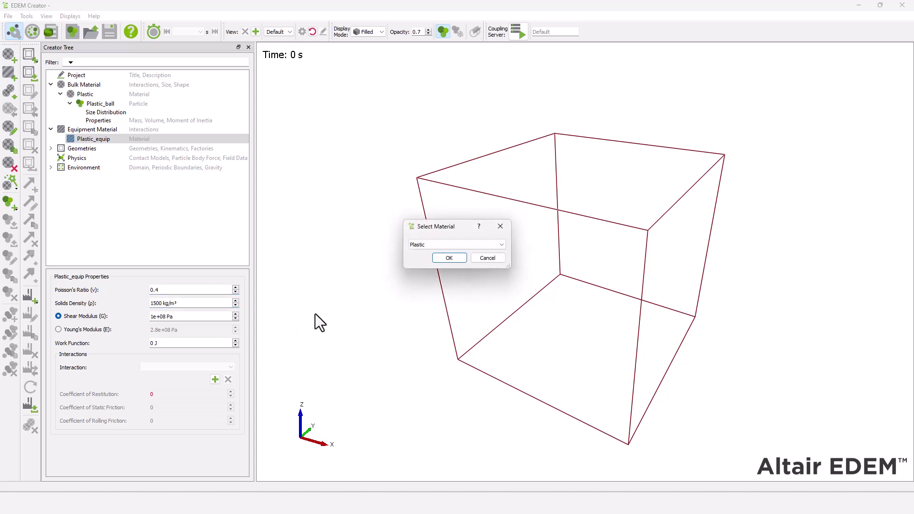
pyautogui.click(449, 259)
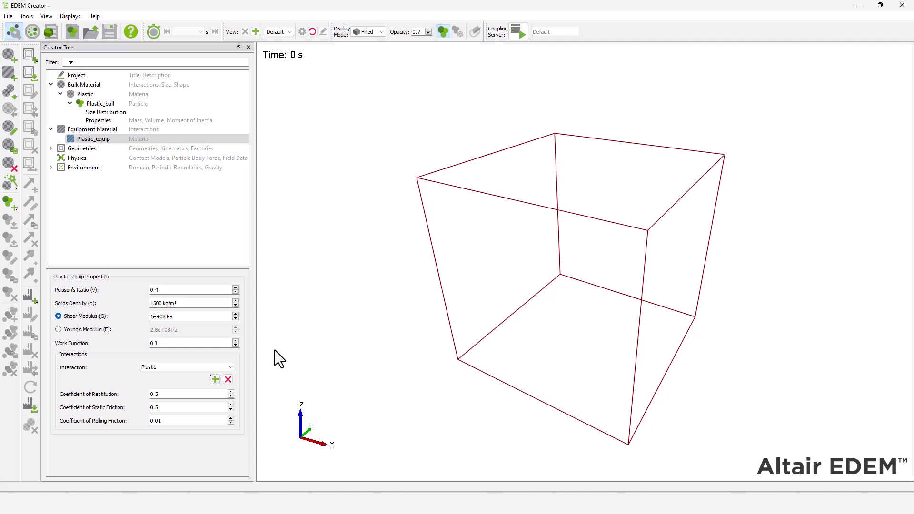
pyautogui.click(215, 379)
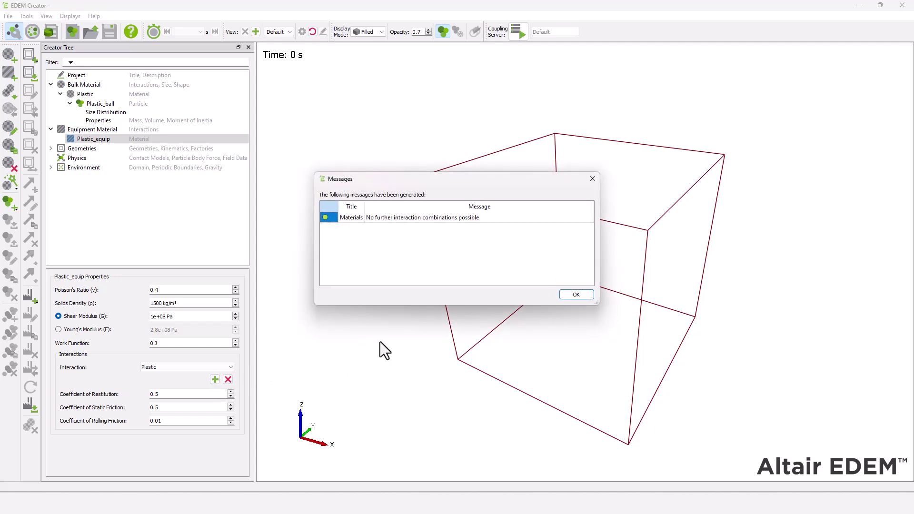
pyautogui.click(577, 295)
# Add a box geometry named Box
pyautogui.rightClick(119, 149)
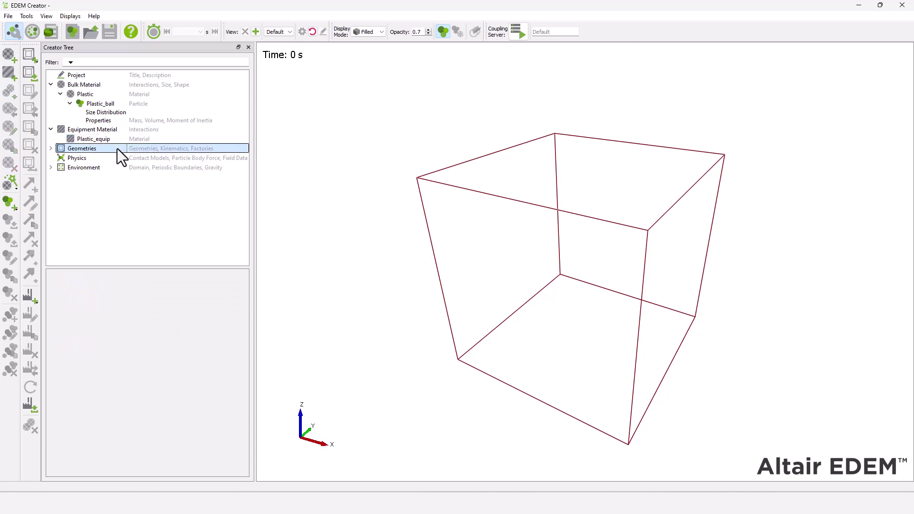
pyautogui.moveTo(125, 155)
pyautogui.click(265, 154)
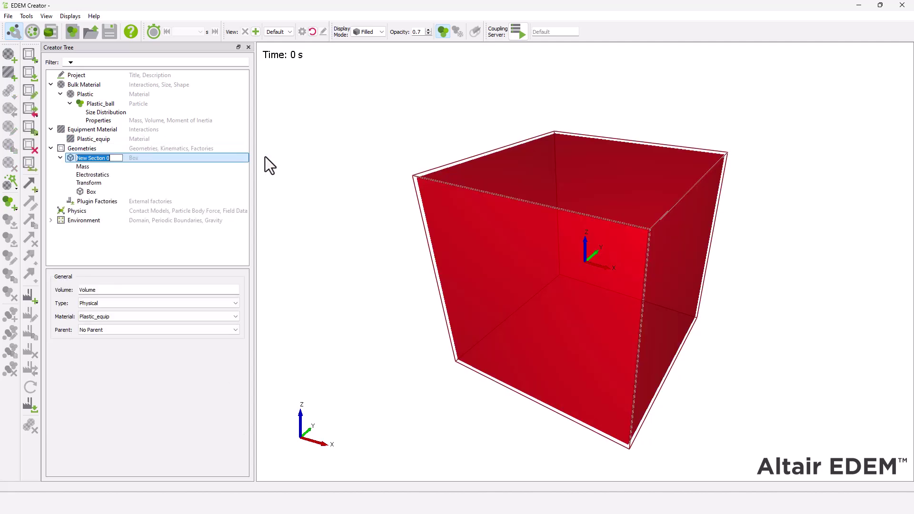
# Set the box's lengths to 100 mm in X, 100 mm in Y and 300 mm in Z
pyautogui.click(93, 191)
pyautogui.doubleClick(71, 299)
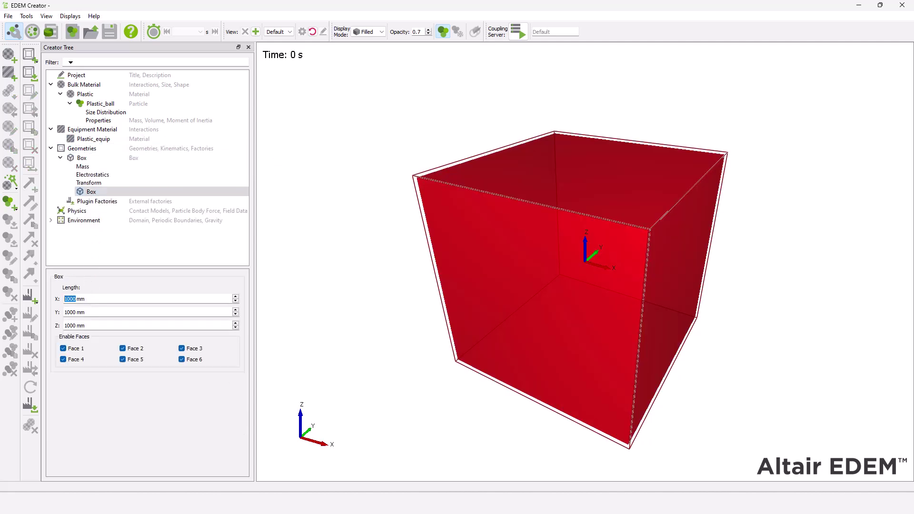
pyautogui.write('100')
pyautogui.press('Tab')
pyautogui.write('100')
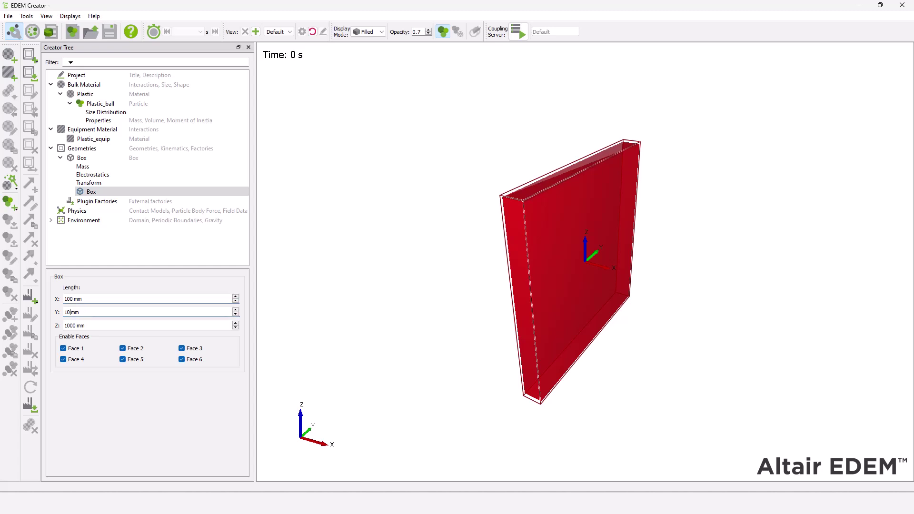
pyautogui.press('Tab')
pyautogui.write('300')
pyautogui.press('Tab')
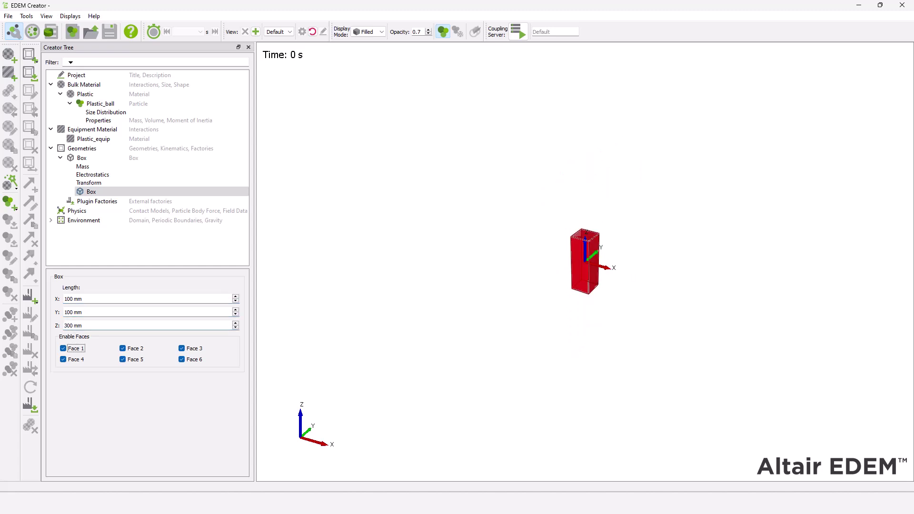
pyautogui.click(312, 31)
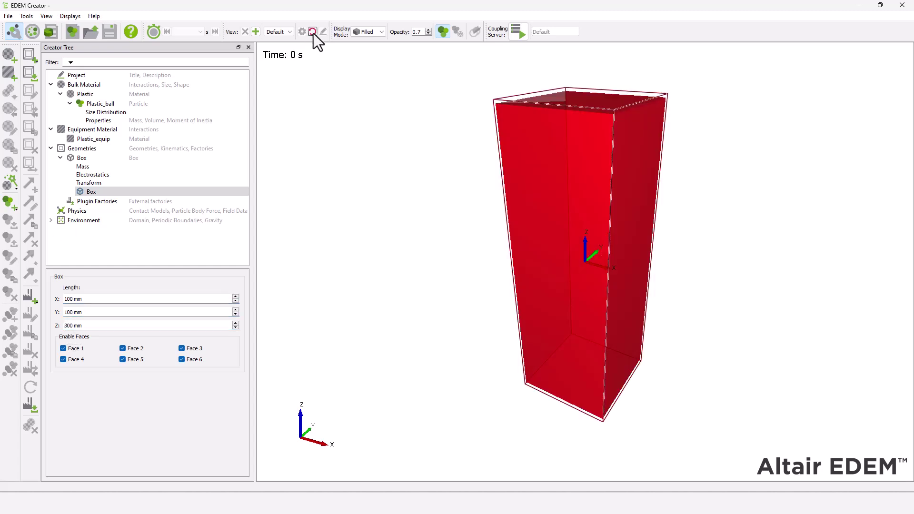
# Add a polygon geometry named Factory_plate and make its type Virtual
pyautogui.rightClick(71, 149)
pyautogui.moveTo(153, 155)
pyautogui.click(210, 176)
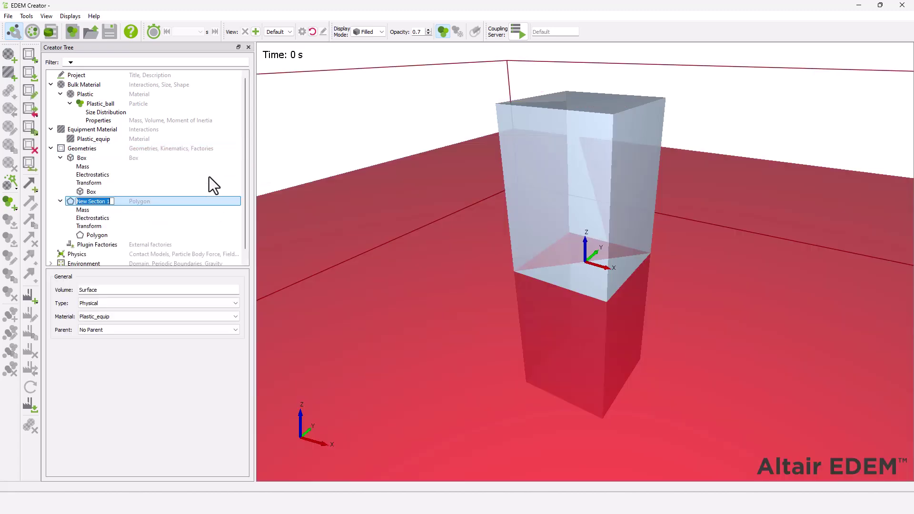
pyautogui.write('Factory_plate')
pyautogui.press('Return')
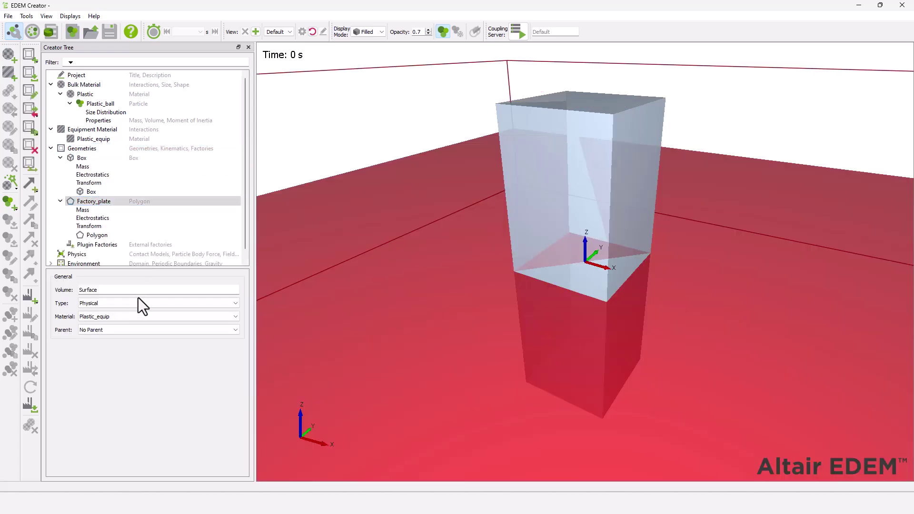
pyautogui.click(138, 303)
pyautogui.click(139, 318)
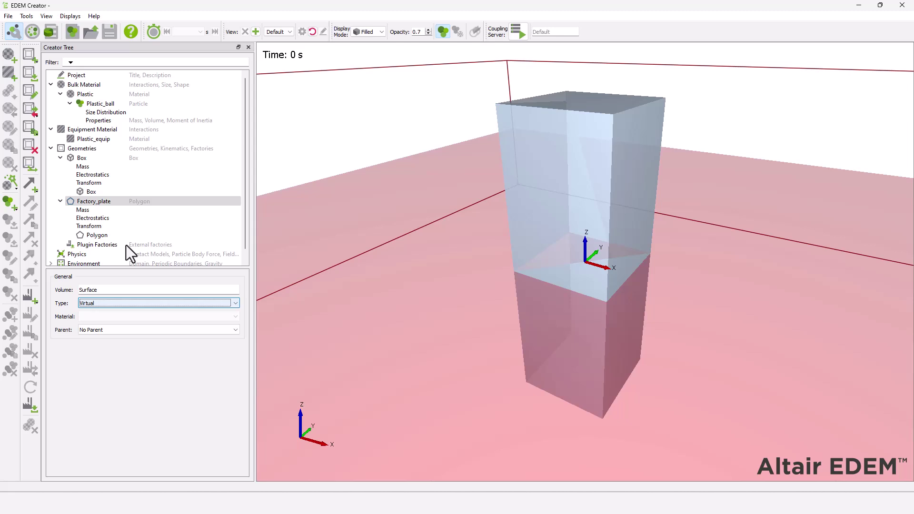
# Set the Z position of Factory_plate to 100 mm
pyautogui.click(89, 225)
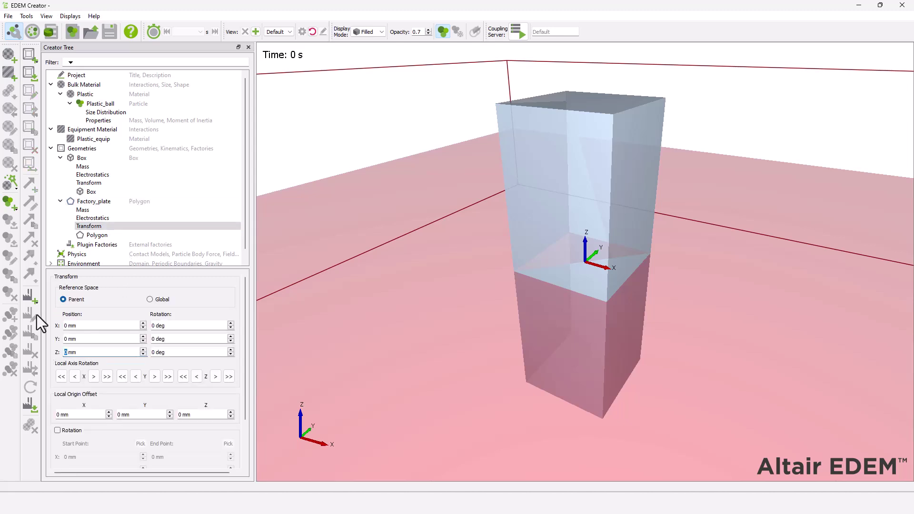
pyautogui.write('100')
pyautogui.press('Return')
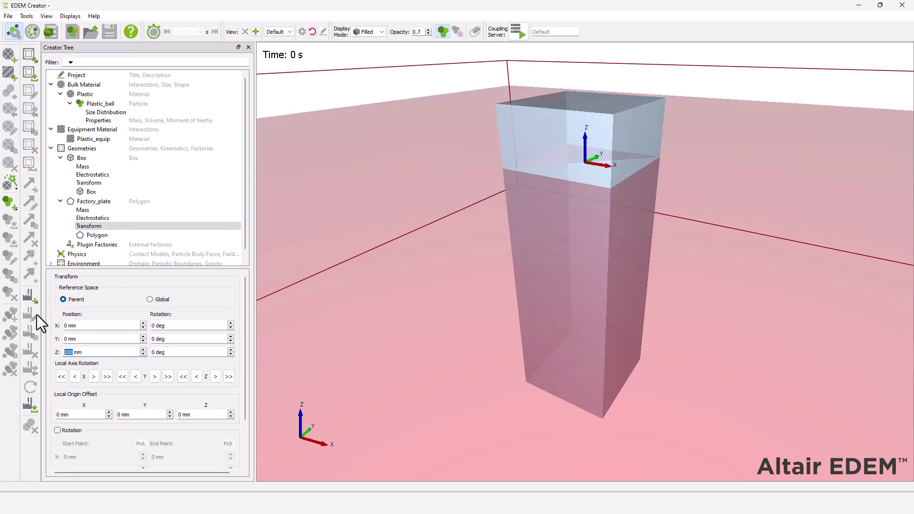
# Set both edge lengths, A and B, of the Factory_plate rectangle to 100 mm
pyautogui.click(122, 235)
pyautogui.doubleClick(157, 303)
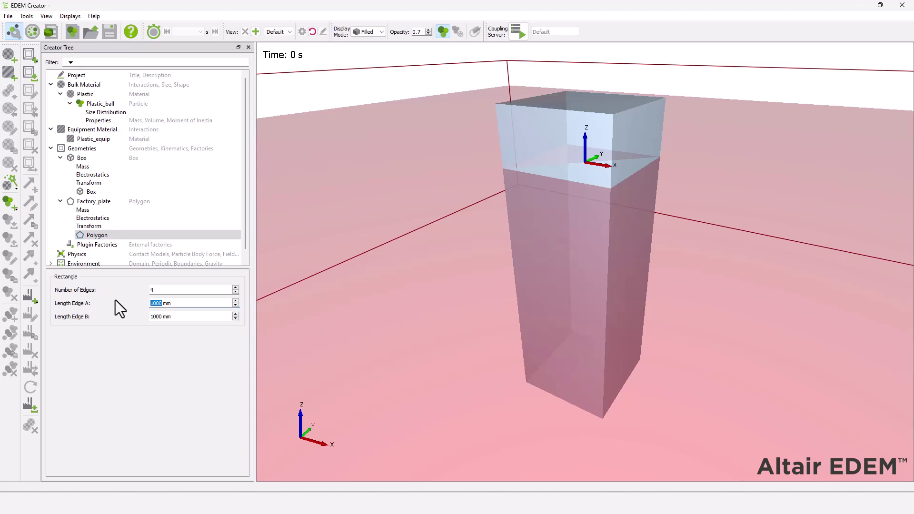
pyautogui.write('100')
pyautogui.press('Tab')
pyautogui.write('100')
pyautogui.press('Return')
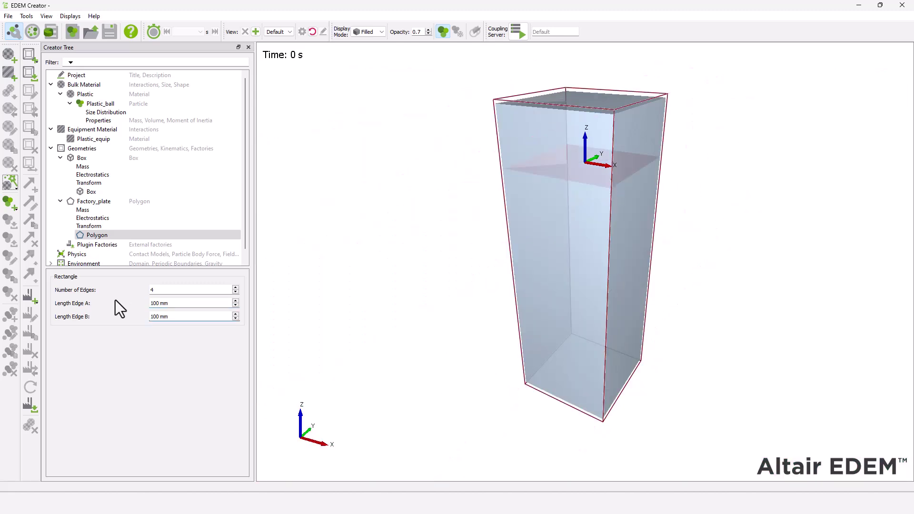
# Add a dynamic factory named Hot_factory to the Factory_plate geometry
pyautogui.rightClick(102, 202)
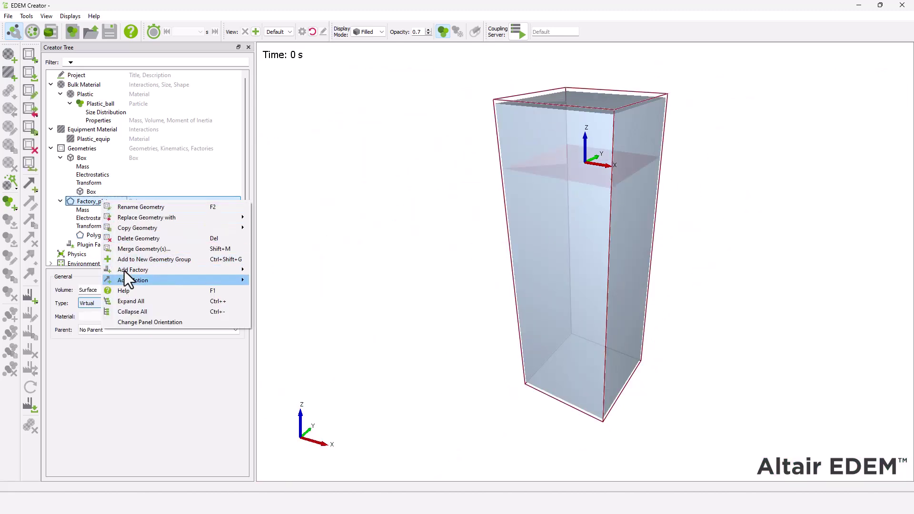
pyautogui.moveTo(124, 270)
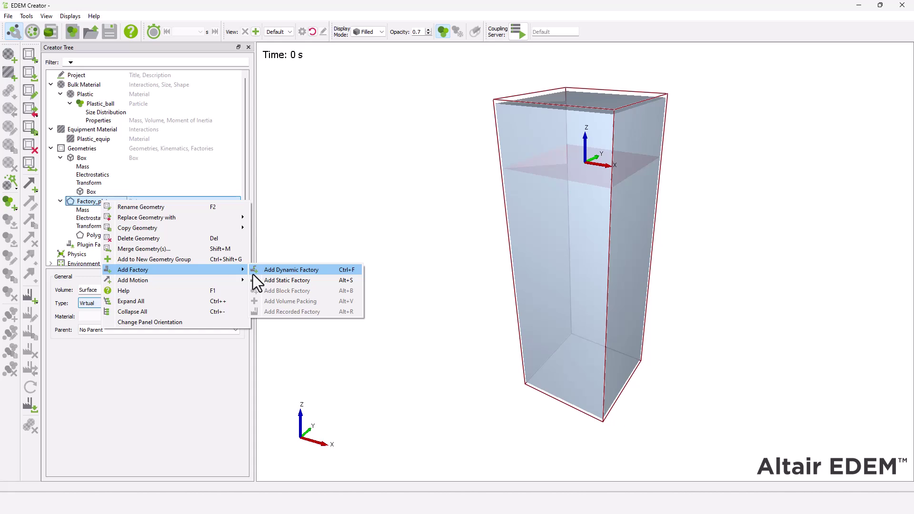
pyautogui.click(288, 274)
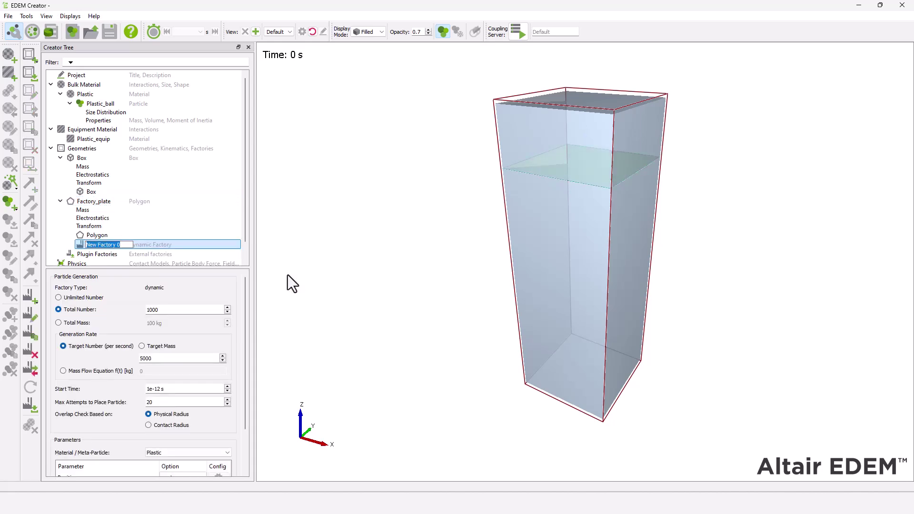
pyautogui.write('Hot_factory')
pyautogui.press('Return')
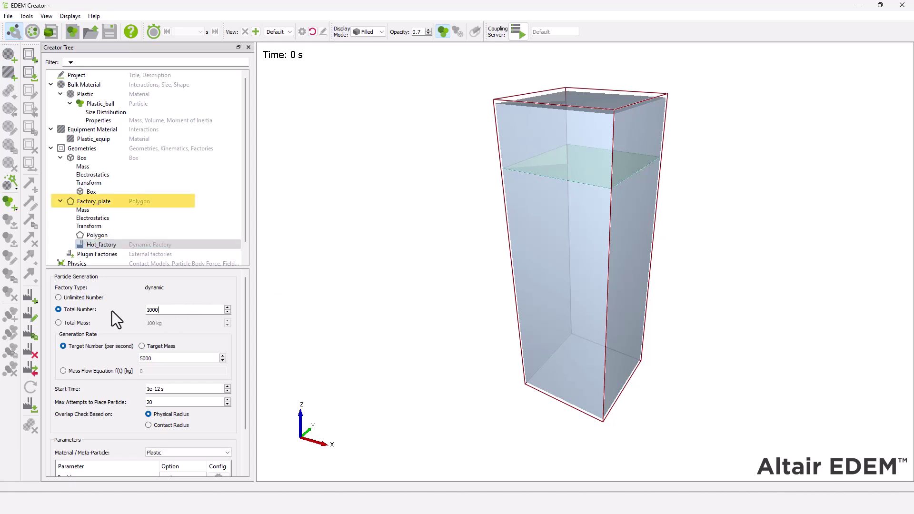
# Set Hot_factory's total number of particles to 1 and its target number to 10 per second
pyautogui.press('Tab')
pyautogui.write('1')
pyautogui.press('Tab')
pyautogui.write('10')
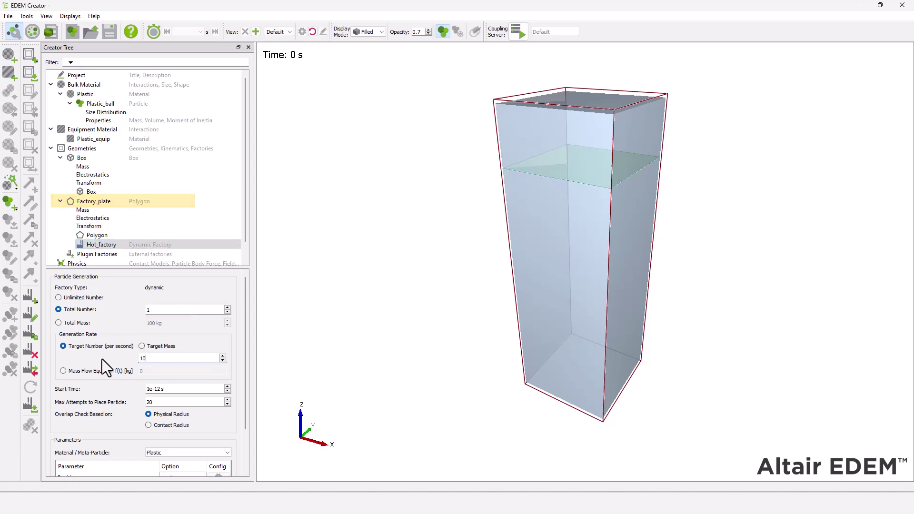
# Add a second dynamic factory named Cold_factory to the Factory_plate geometry
pyautogui.rightClick(94, 200)
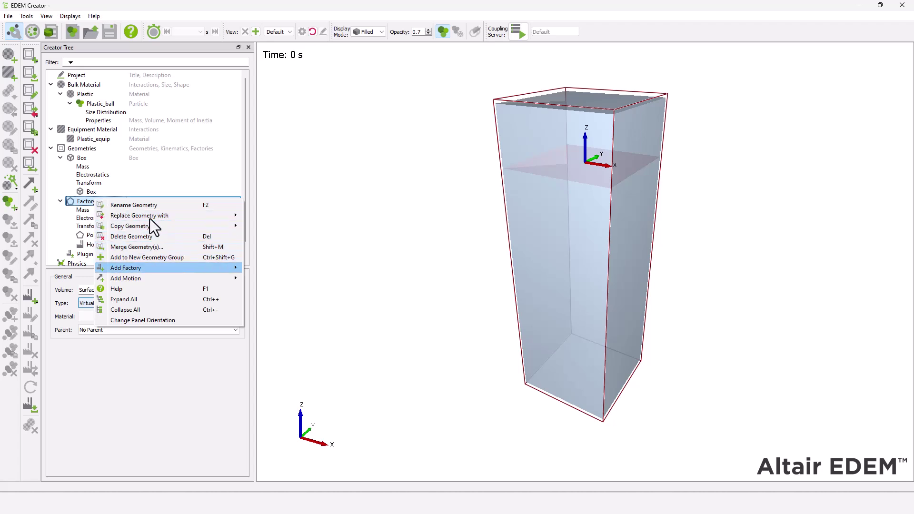
pyautogui.moveTo(167, 267)
pyautogui.click(286, 268)
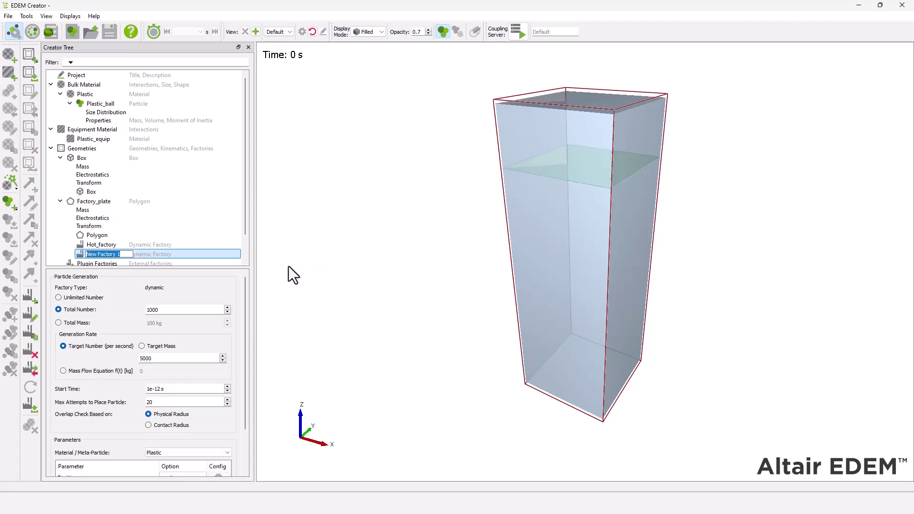
pyautogui.write('Cold_factory')
pyautogui.press('Return')
# Set Cold_factory to a total number of 2, a target number of 1 per second and a start time of 1 s, and save the simulation
pyautogui.moveTo(164, 310); pyautogui.dragTo(126, 309)
pyautogui.write('2')
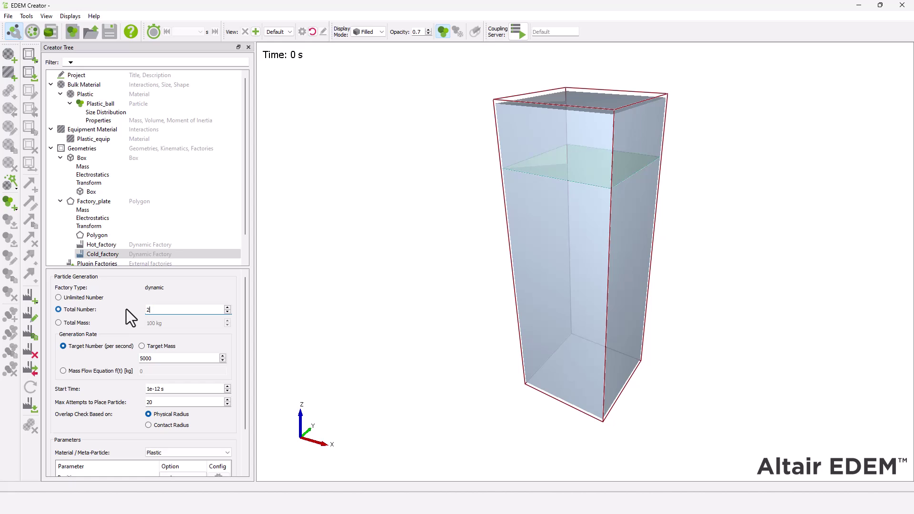
pyautogui.moveTo(162, 358); pyautogui.dragTo(98, 358)
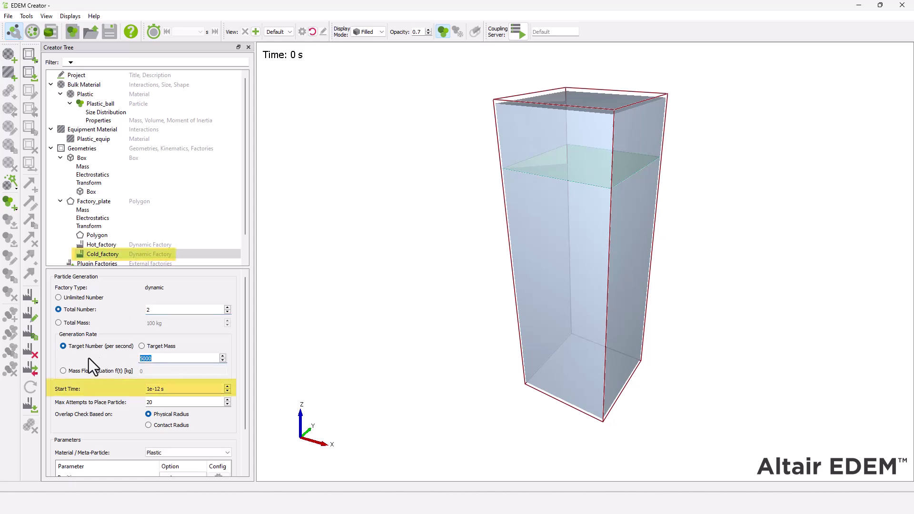
pyautogui.write('1')
pyautogui.moveTo(165, 389); pyautogui.dragTo(120, 389)
pyautogui.write('0')
pyautogui.click(90, 244)
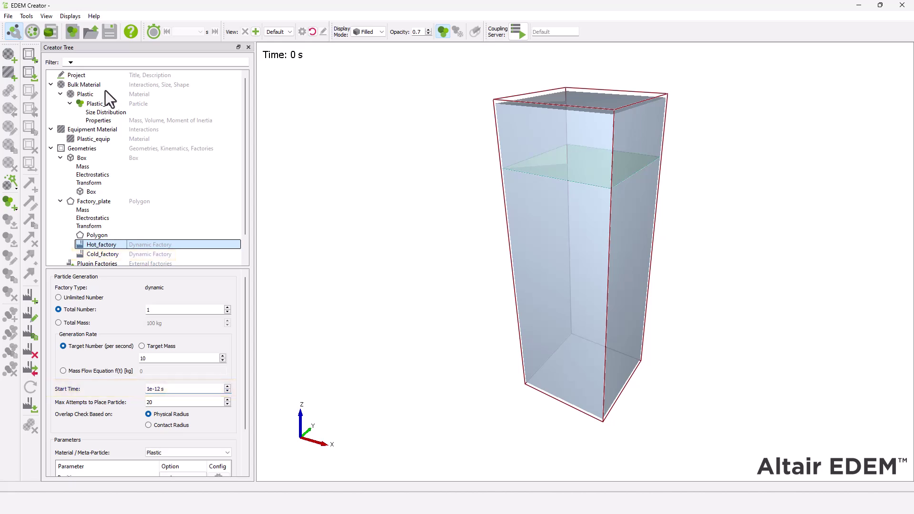
pyautogui.click(110, 37)
# Add the Heat Conduction model to the Particle to Particle contact chain in Physics
pyautogui.scroll(-1, 100, 190)
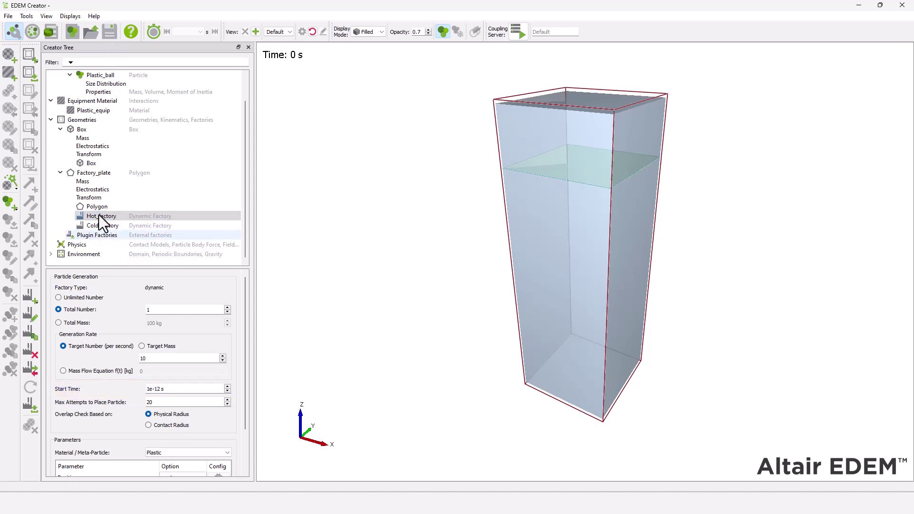
pyautogui.click(95, 246)
pyautogui.click(102, 397)
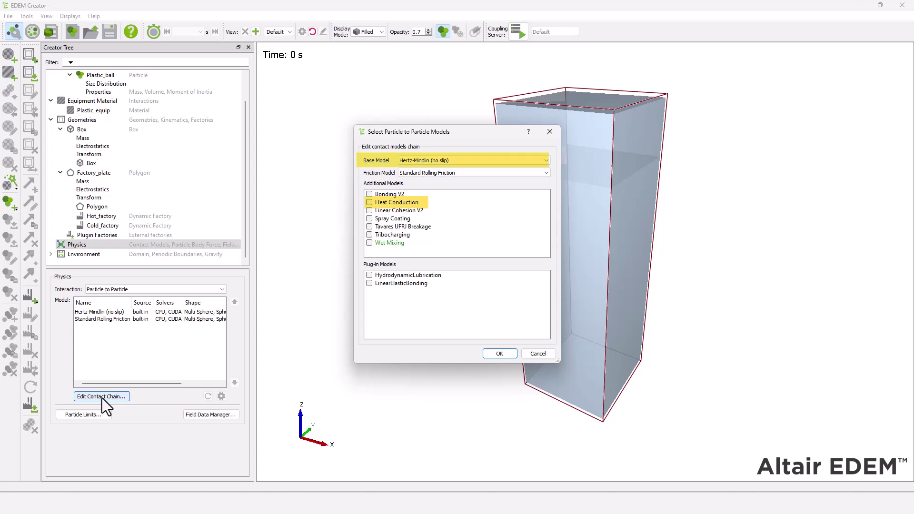
pyautogui.click(369, 202)
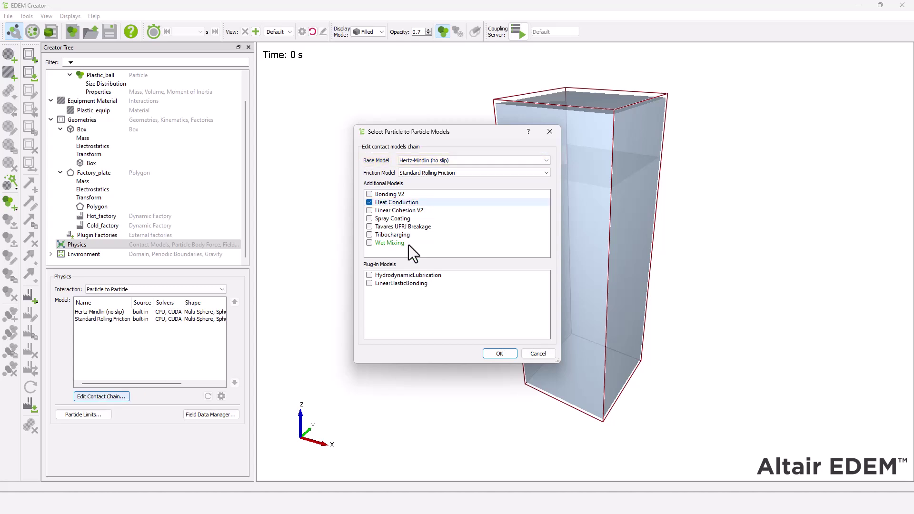
pyautogui.click(500, 353)
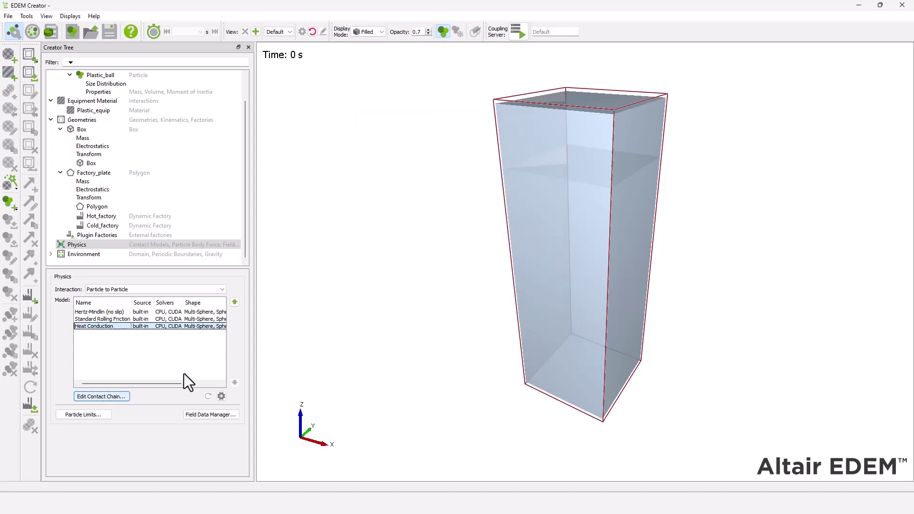
# Set the thermal conductivity of Plastic_ball to 1000 W/(m.K) in the Particle to Particle Heat Conduction model
pyautogui.click(222, 396)
pyautogui.doubleClick(449, 249)
pyautogui.write('1')
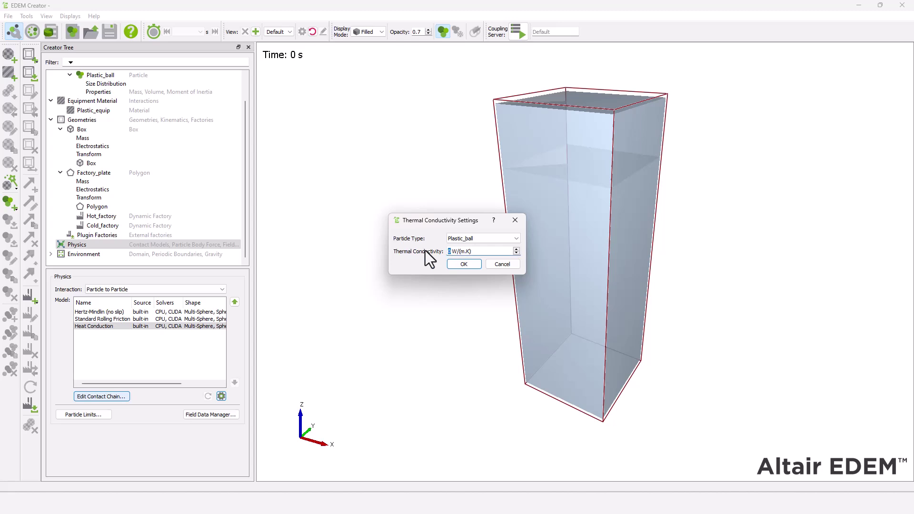
pyautogui.write('000')
pyautogui.press('Return')
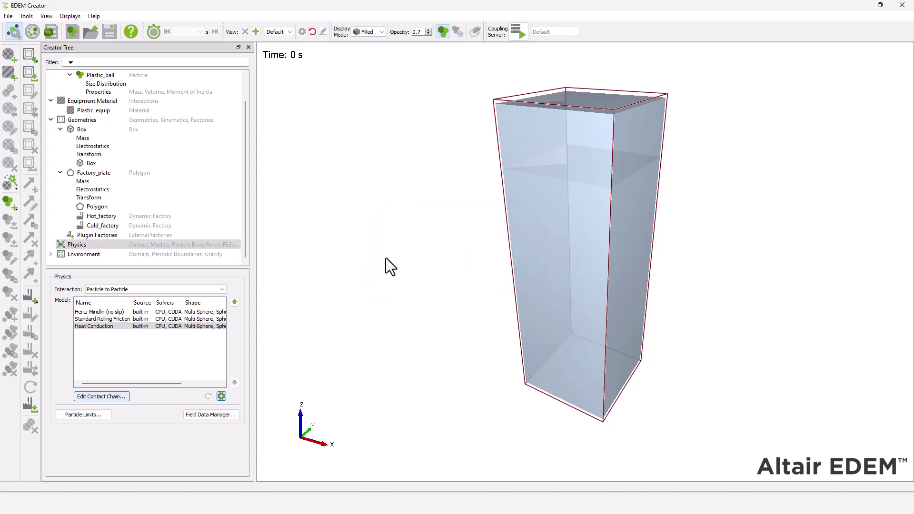
# Add the Temperature Update model to the Particle Body Force interaction
pyautogui.click(222, 289)
pyautogui.press('Down')
pyautogui.press('Return')
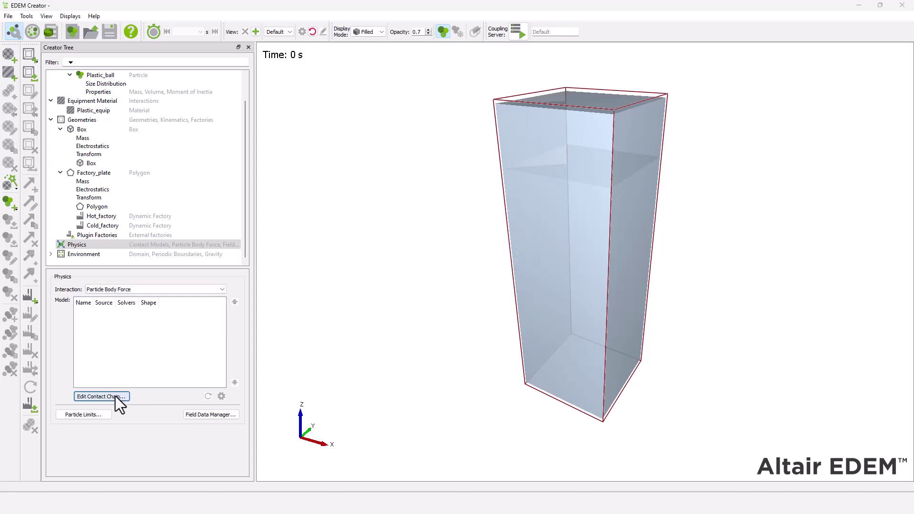
pyautogui.click(113, 396)
pyautogui.click(369, 234)
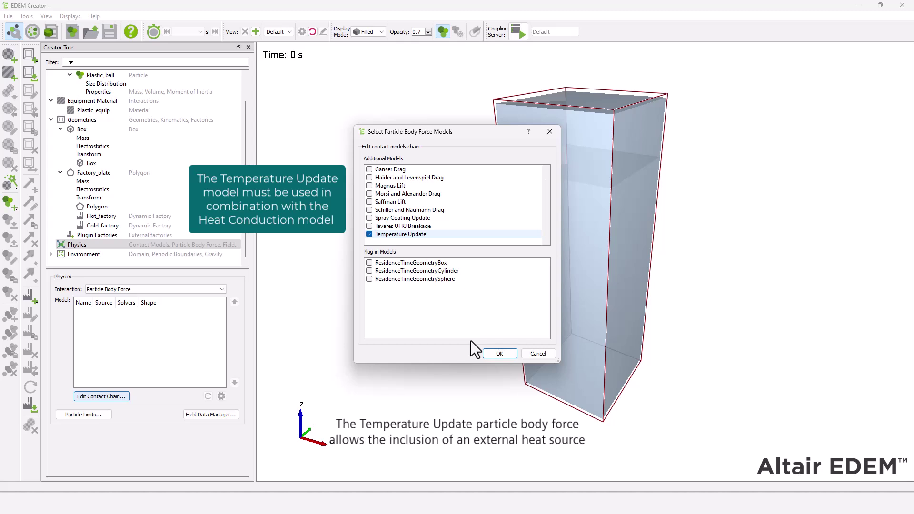
pyautogui.click(485, 353)
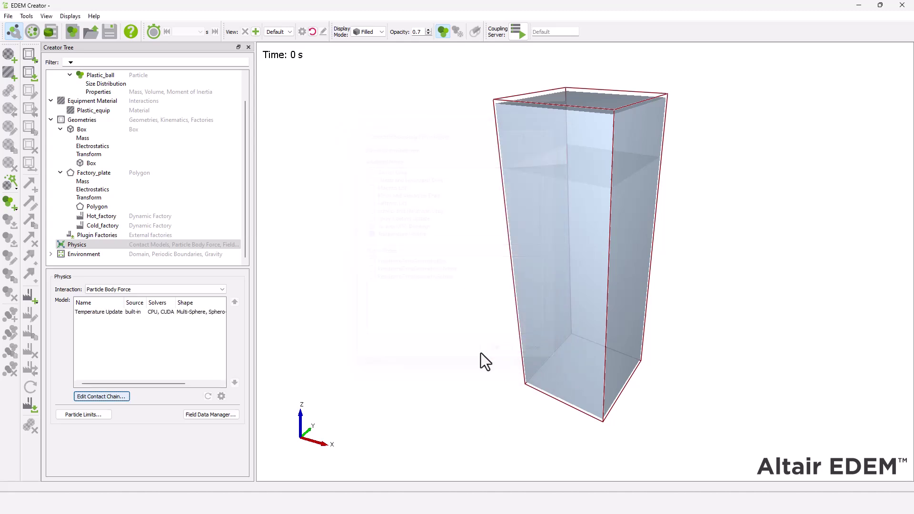
# Enter the specific heat capacity of Plastic_ball for the Temperature Update model
pyautogui.click(177, 312)
pyautogui.click(221, 396)
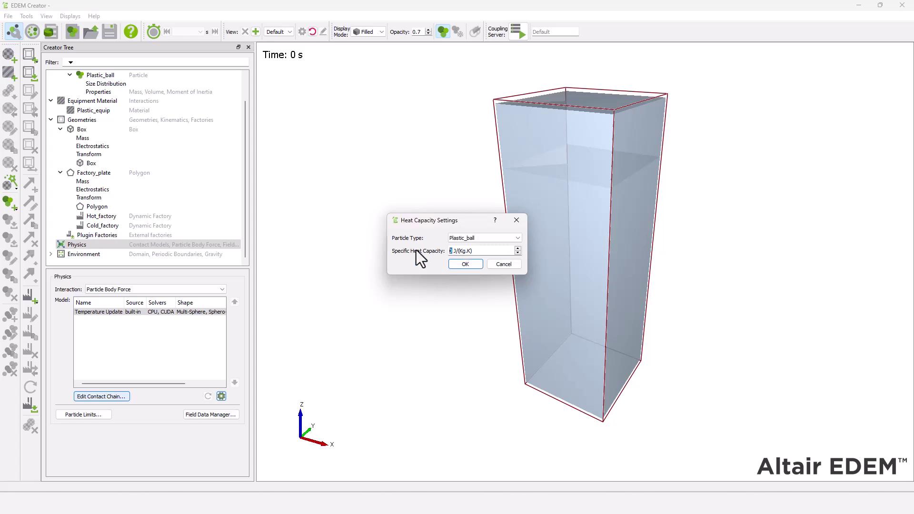
pyautogui.write('10')
pyautogui.press('Return')
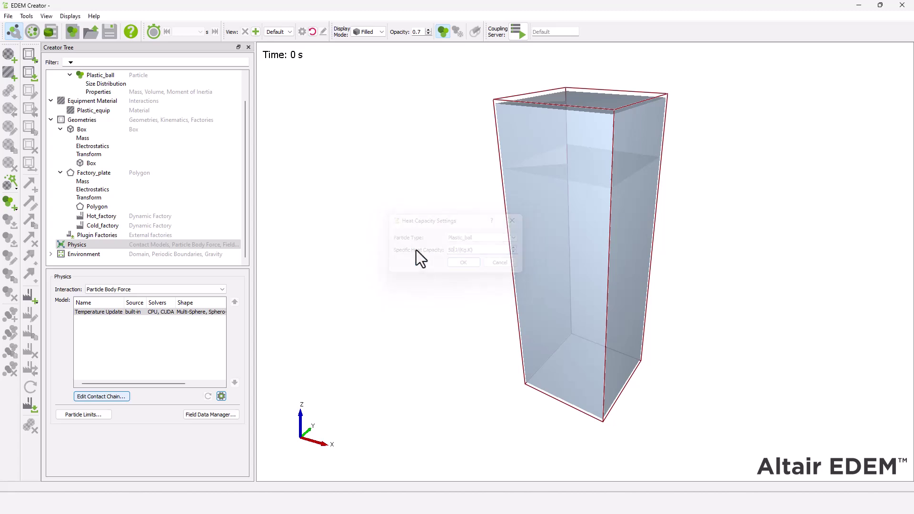
# Add the Heat Conduction model to the Particle to Geometry contact chain
pyautogui.click(158, 289)
pyautogui.click(149, 303)
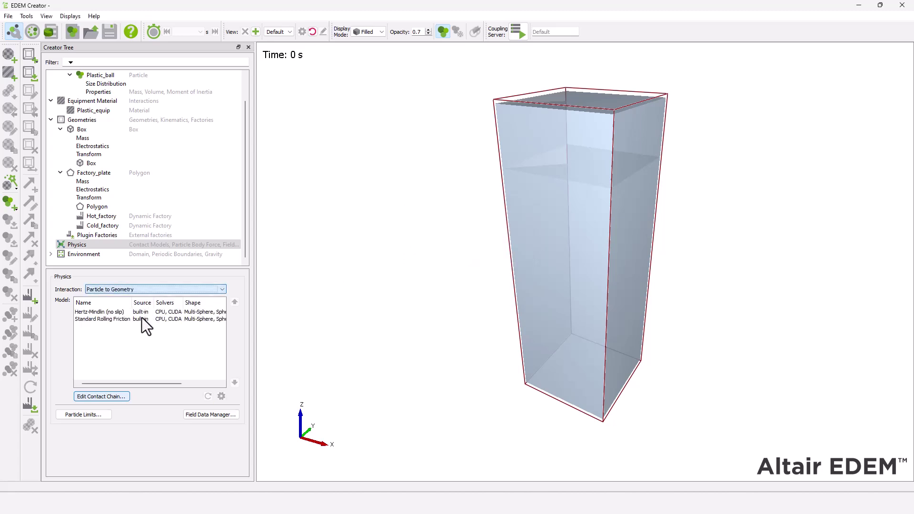
pyautogui.click(103, 397)
pyautogui.click(369, 202)
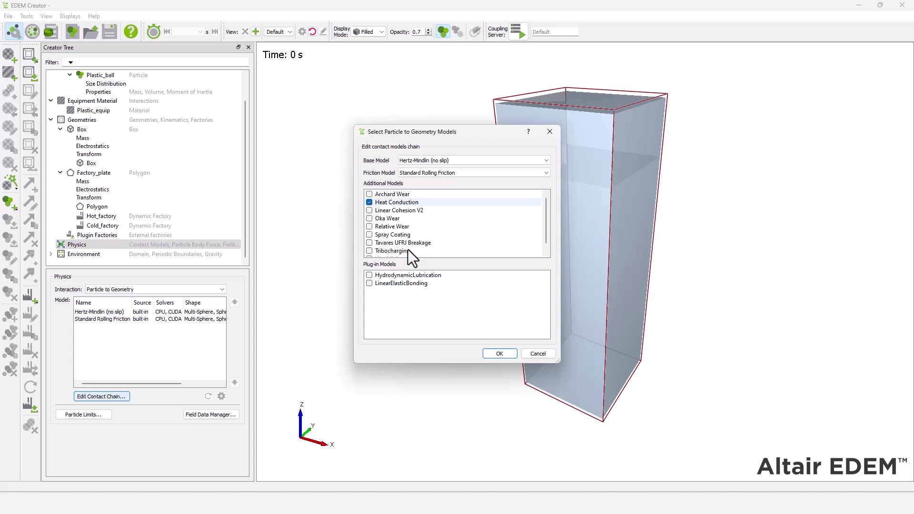
pyautogui.click(499, 354)
# In the Particle to Geometry Heat Conduction model, set thermal conductivity to 1000 W/(m.K) for Plastic_ball and 75 W/(m.K) for Box, with geometry temperature 500 K
pyautogui.click(126, 325)
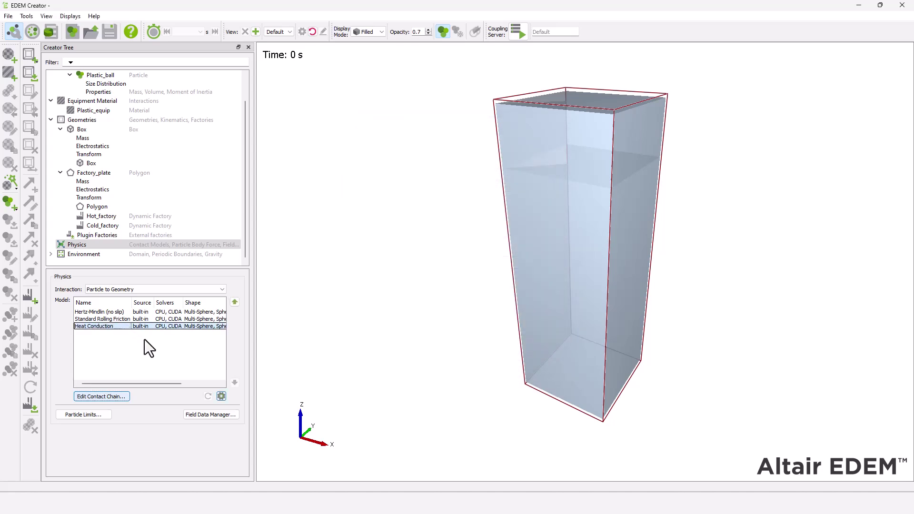
pyautogui.click(221, 396)
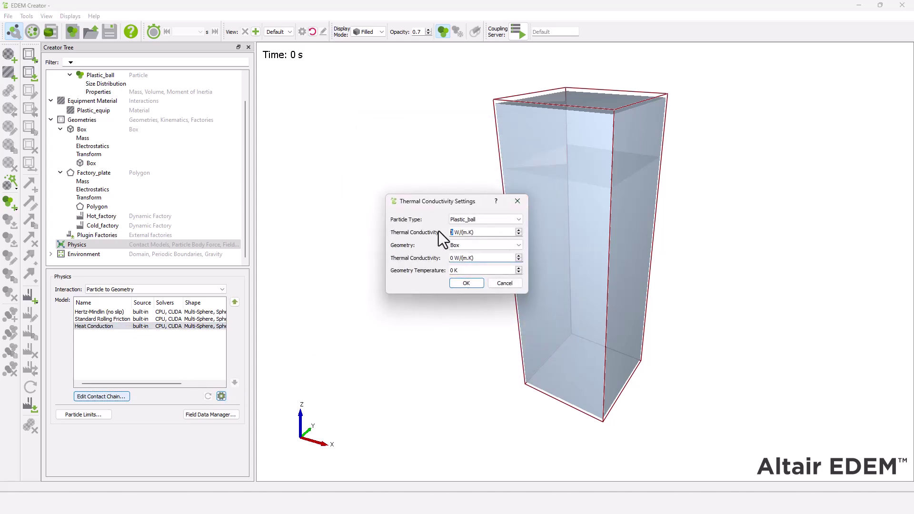
pyautogui.write('1000')
pyautogui.click(456, 259)
pyautogui.press('BackSpace')
pyautogui.write('75')
pyautogui.write('500')
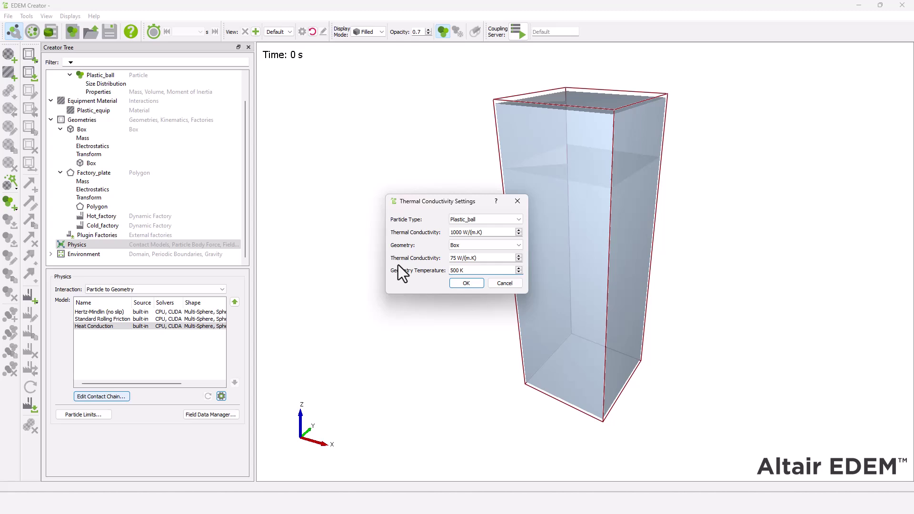
pyautogui.press('Return')
# Set the fixed particle temperature of Hot_factory to 400 K
pyautogui.click(99, 218)
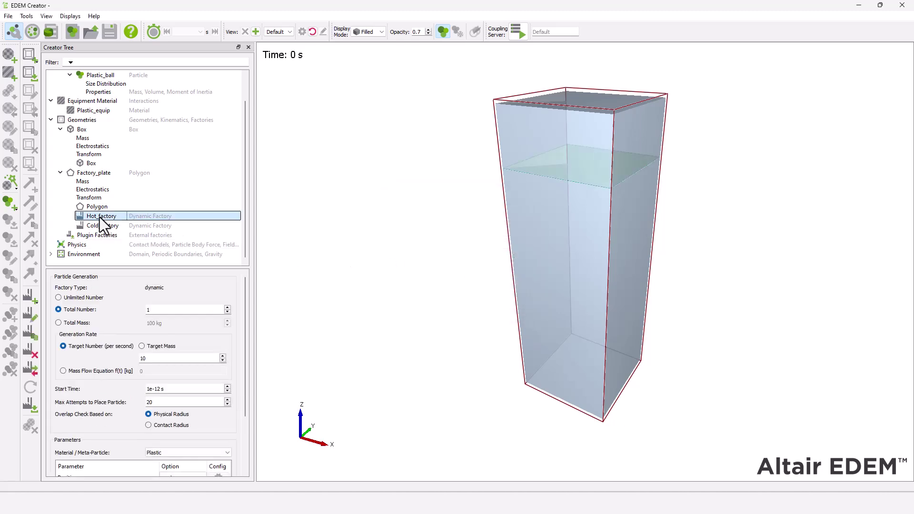
pyautogui.moveTo(244, 378); pyautogui.dragTo(239, 434)
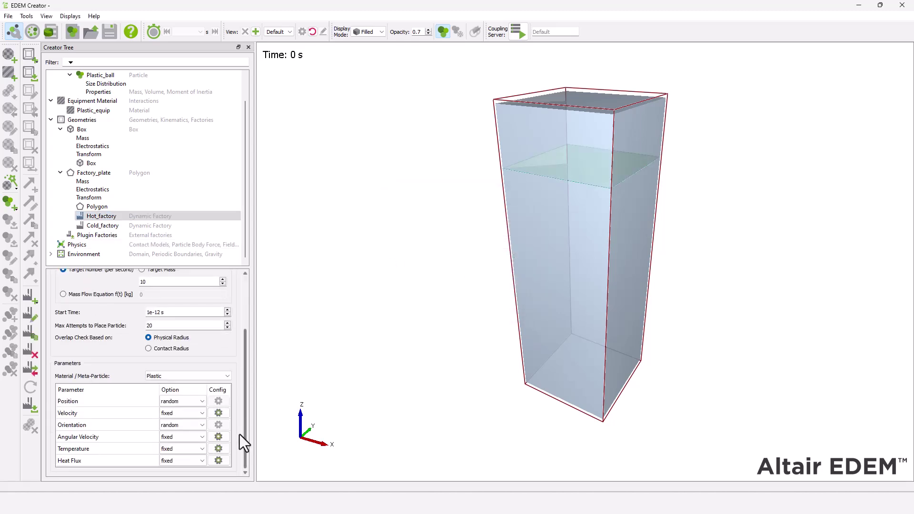
pyautogui.click(218, 448)
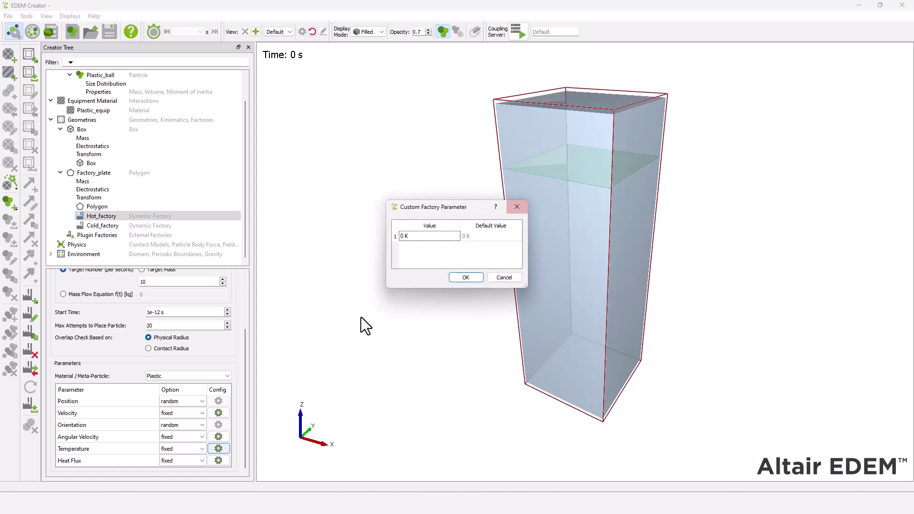
pyautogui.doubleClick(446, 234)
pyautogui.write('400')
pyautogui.press('Return')
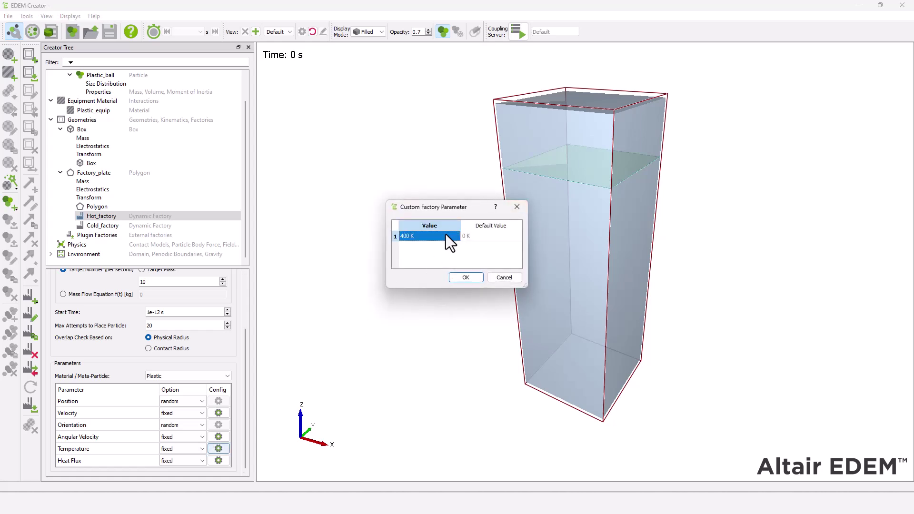
pyautogui.press('Return')
# Set the fixed particle temperature of Cold_factory to 300 K
pyautogui.click(136, 227)
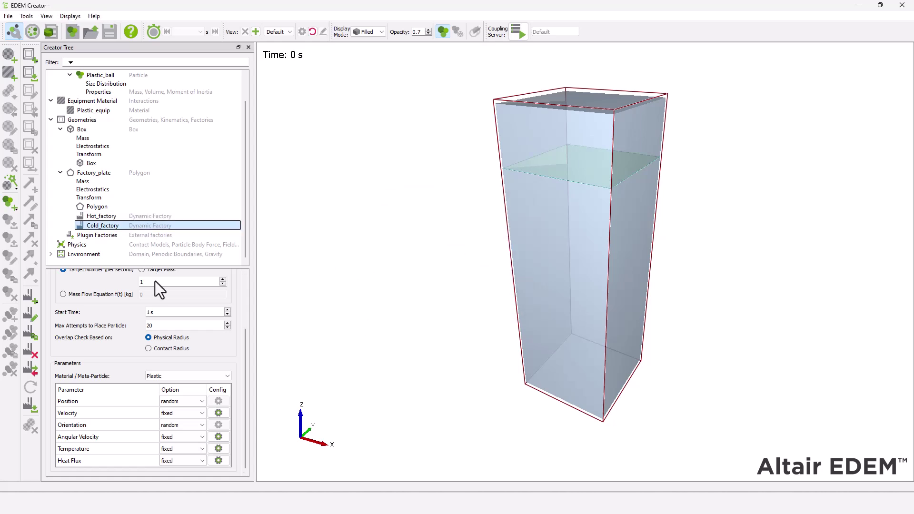
pyautogui.click(216, 448)
pyautogui.doubleClick(438, 233)
pyautogui.write('300 K')
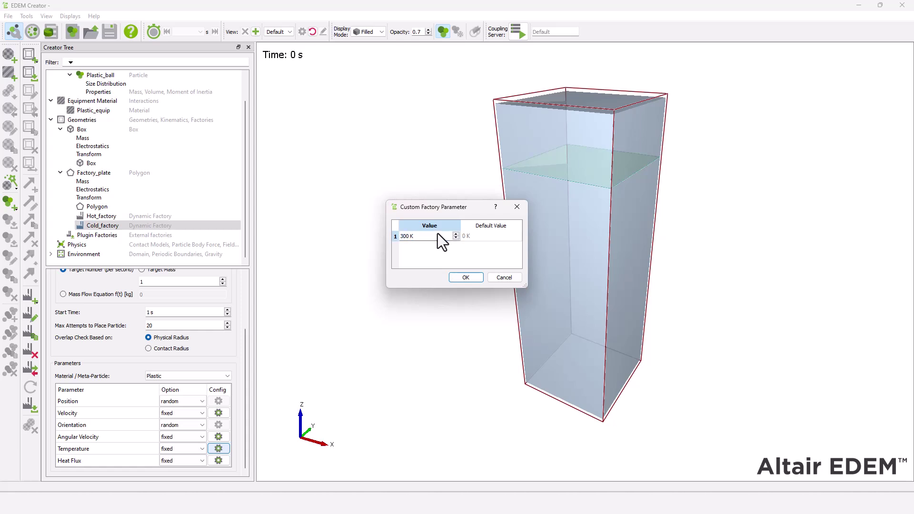
pyautogui.press('Return')
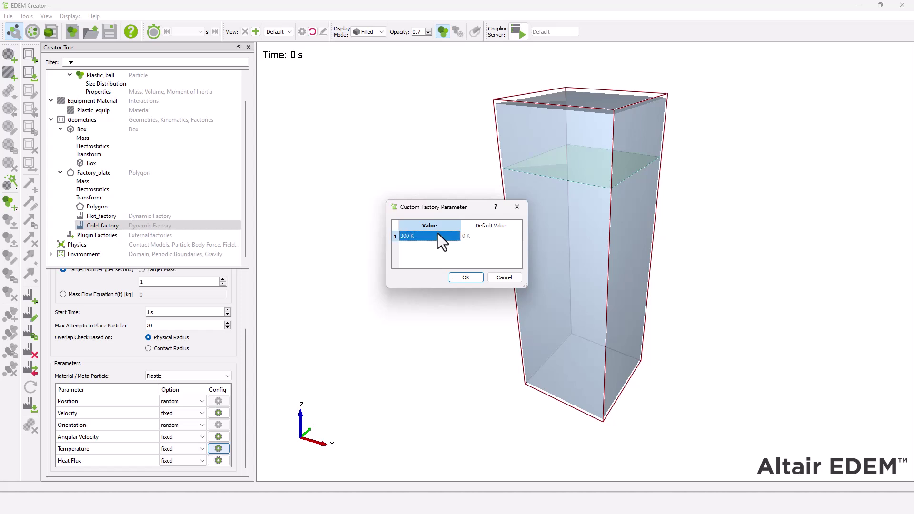
pyautogui.click(472, 278)
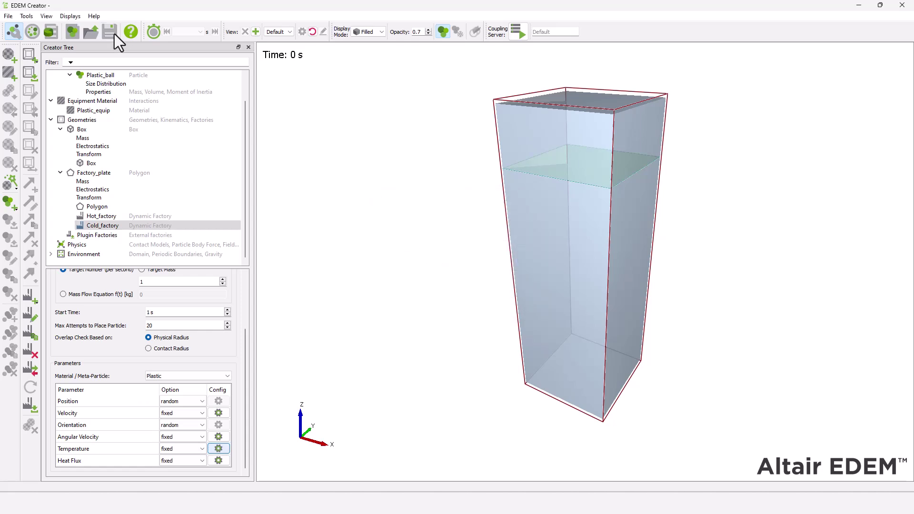
# In the Simulator, turn off the automatic time step and set the fixed time step to 0.00015 s
pyautogui.click(33, 32)
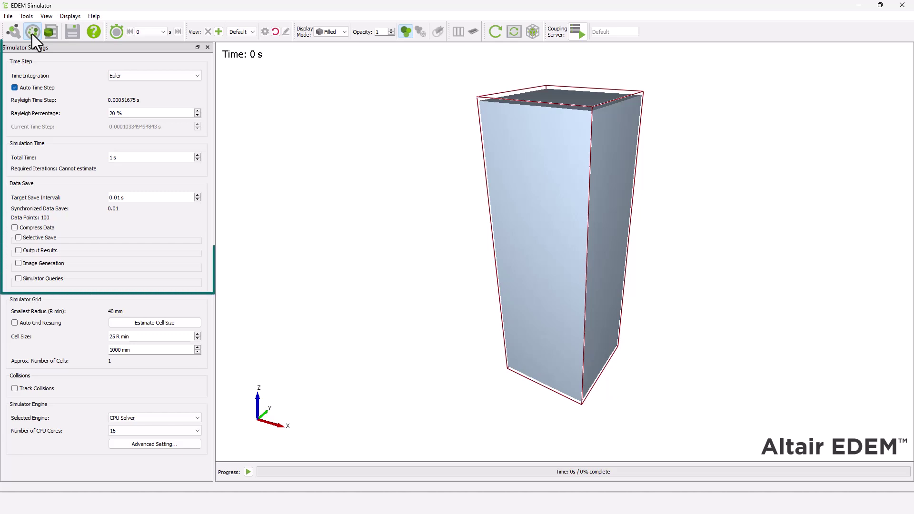
pyautogui.click(14, 88)
pyautogui.click(15, 90)
pyautogui.moveTo(156, 128); pyautogui.dragTo(64, 130)
pyautogui.press('BackSpace')
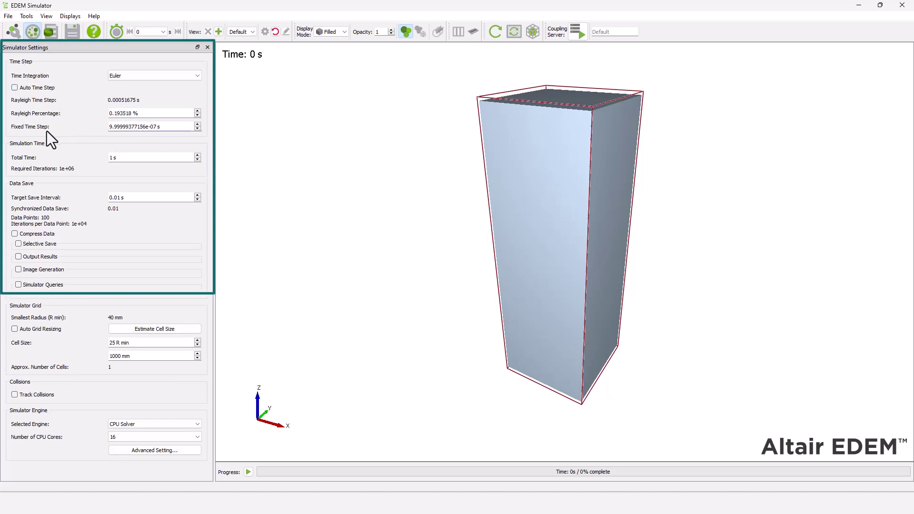
pyautogui.write('0.000015')
pyautogui.press('Return')
pyautogui.moveTo(122, 127); pyautogui.dragTo(50, 127)
pyautogui.write('0.00015')
pyautogui.press('Return')
# Set the total simulation time to 20 s and the target save interval to 0.001 s
pyautogui.moveTo(121, 160); pyautogui.dragTo(70, 151)
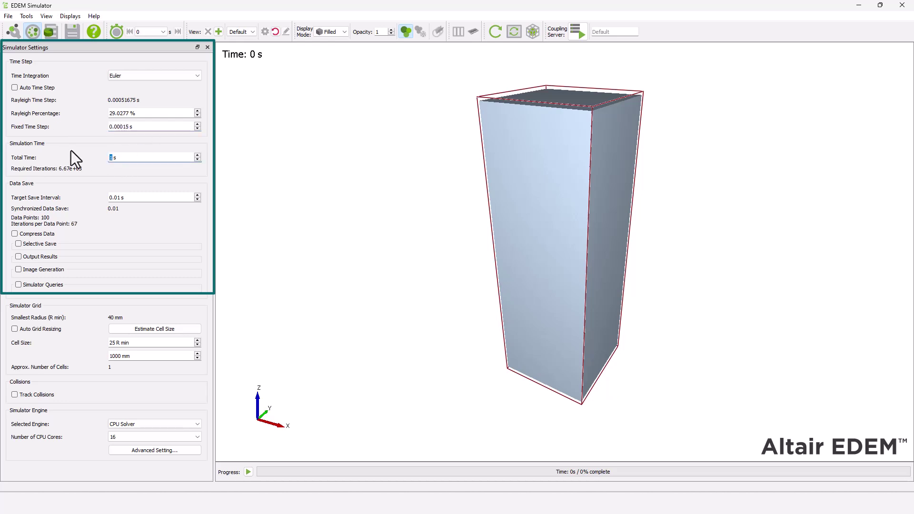
pyautogui.write('20')
pyautogui.press('Return')
pyautogui.moveTo(121, 197); pyautogui.dragTo(66, 199)
pyautogui.write('0.0')
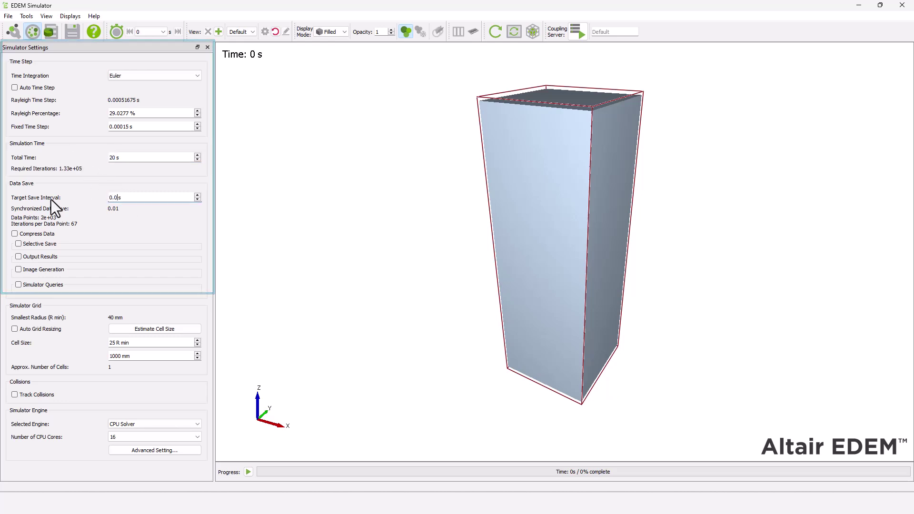
pyautogui.write('01')
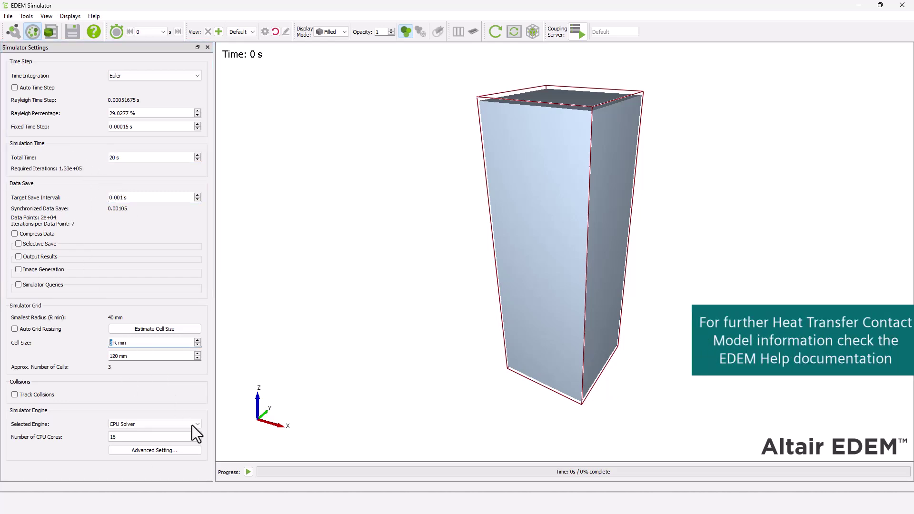
# Choose the GPU CUDA Solver as the simulator engine and run the simulation to completion
pyautogui.click(193, 424)
pyautogui.click(193, 435)
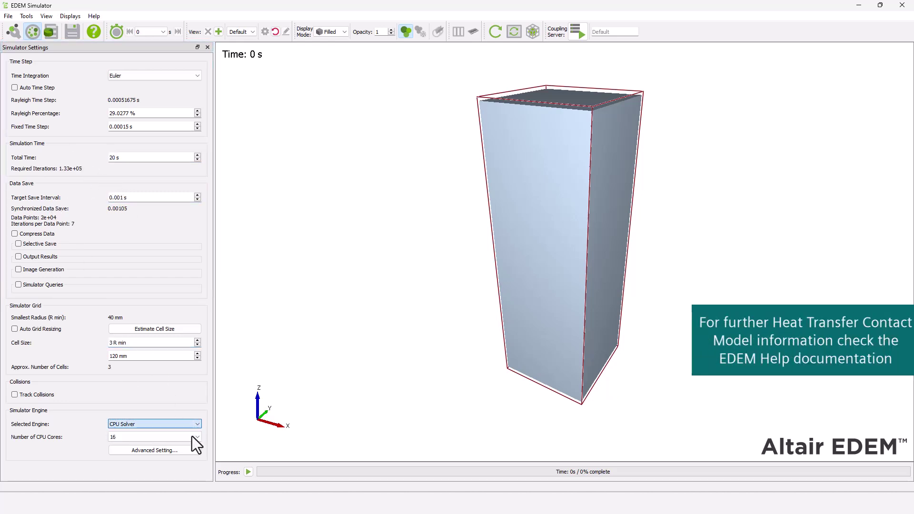
pyautogui.click(248, 471)
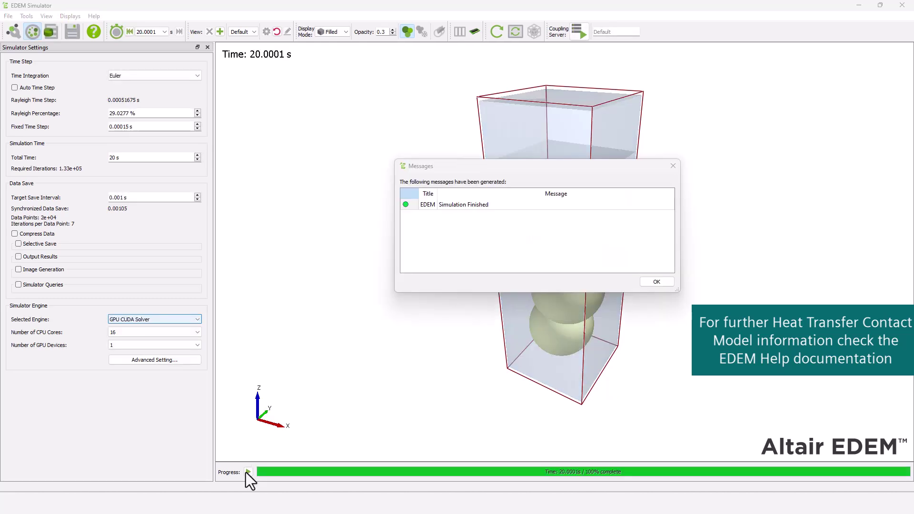
pyautogui.click(654, 281)
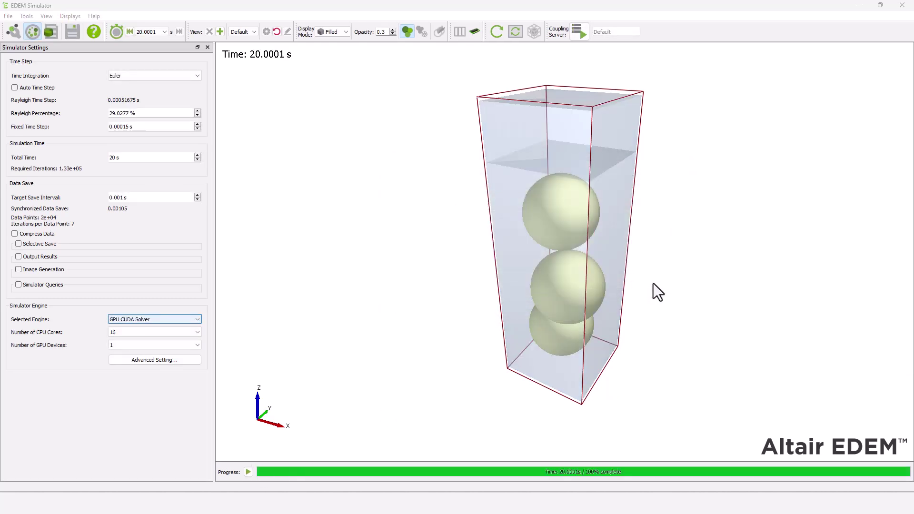
# In the Analyst, display all geometries as an open mesh so the balls inside the box can be seen
pyautogui.click(50, 32)
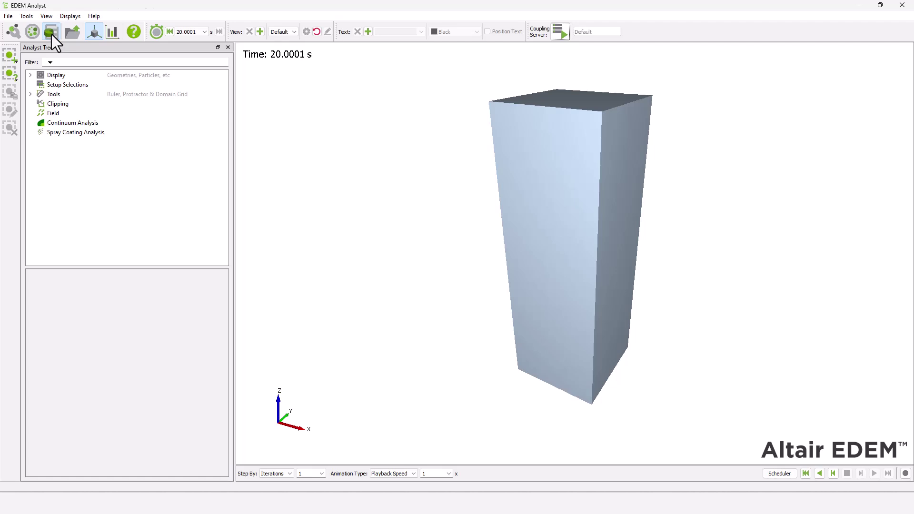
pyautogui.click(30, 75)
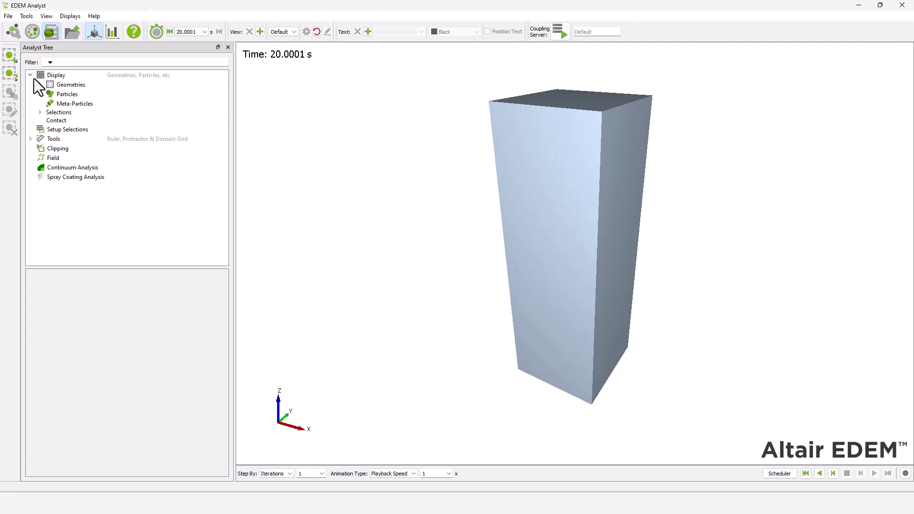
pyautogui.click(66, 86)
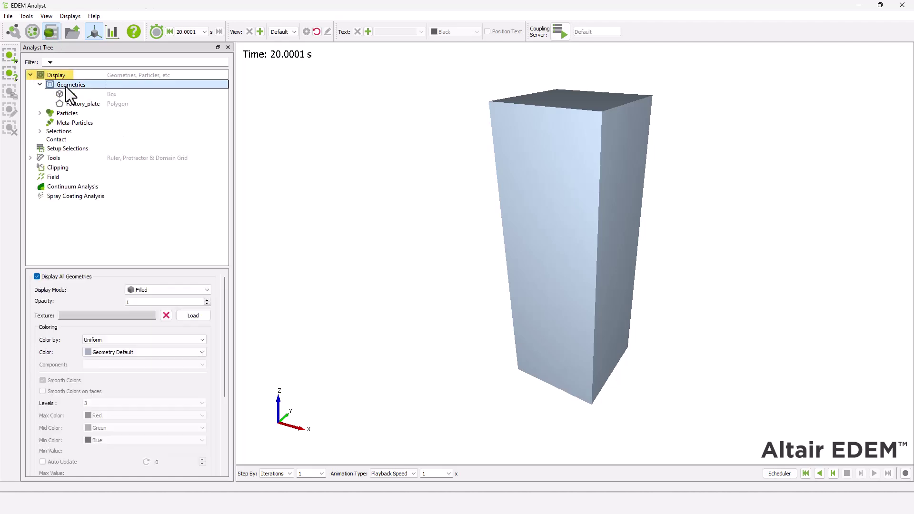
pyautogui.click(166, 290)
pyautogui.click(167, 305)
pyautogui.moveTo(224, 319); pyautogui.dragTo(224, 402)
pyautogui.click(200, 430)
# Set the particle coloring to be based on Temperature
pyautogui.click(61, 114)
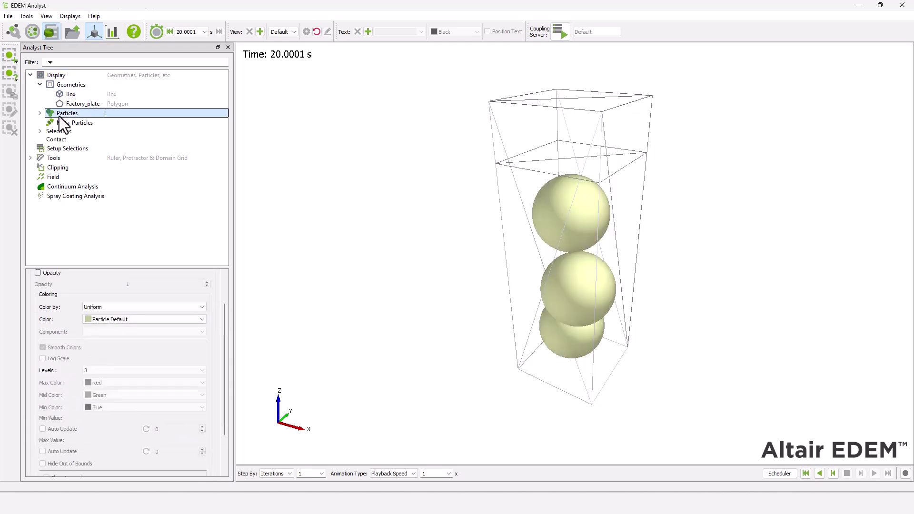
pyautogui.click(114, 307)
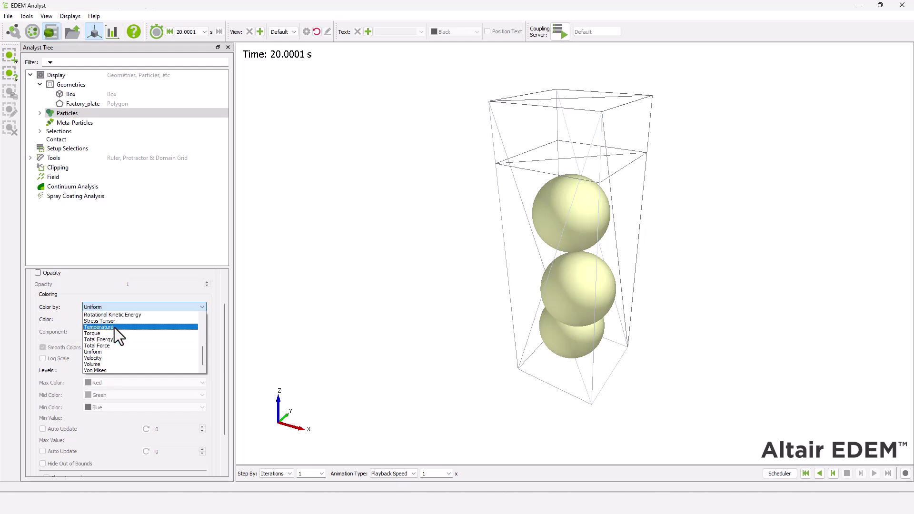
pyautogui.click(114, 327)
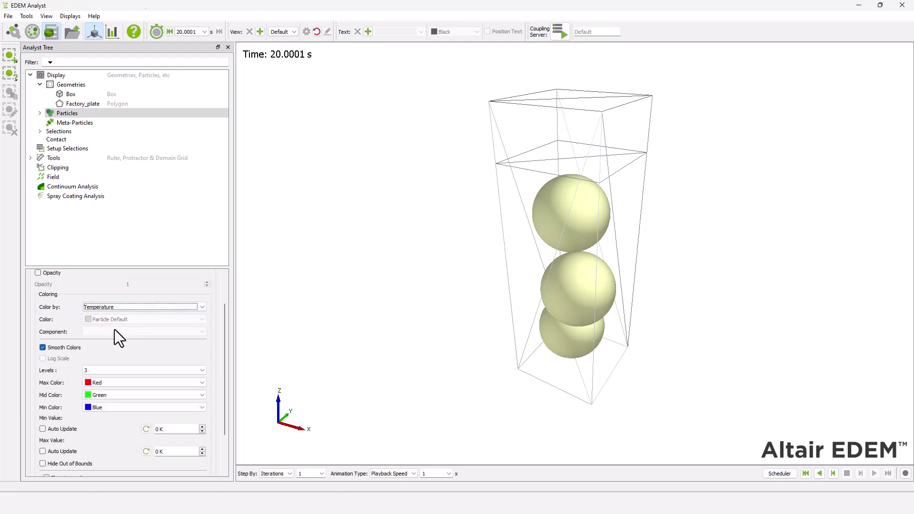
# Set the particles' minimum color to Yellow and their mid color to a custom light orange
pyautogui.click(122, 407)
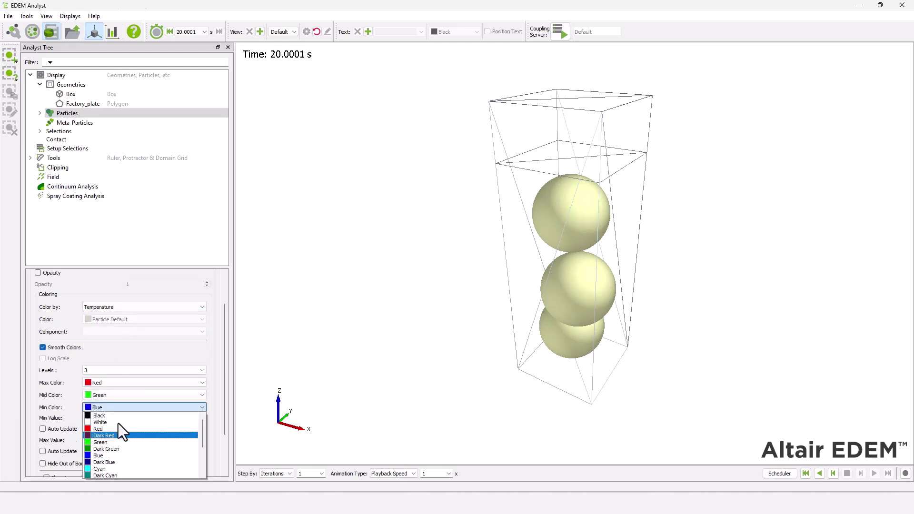
pyautogui.scroll(-3, 118, 425)
pyautogui.click(122, 441)
pyautogui.click(127, 395)
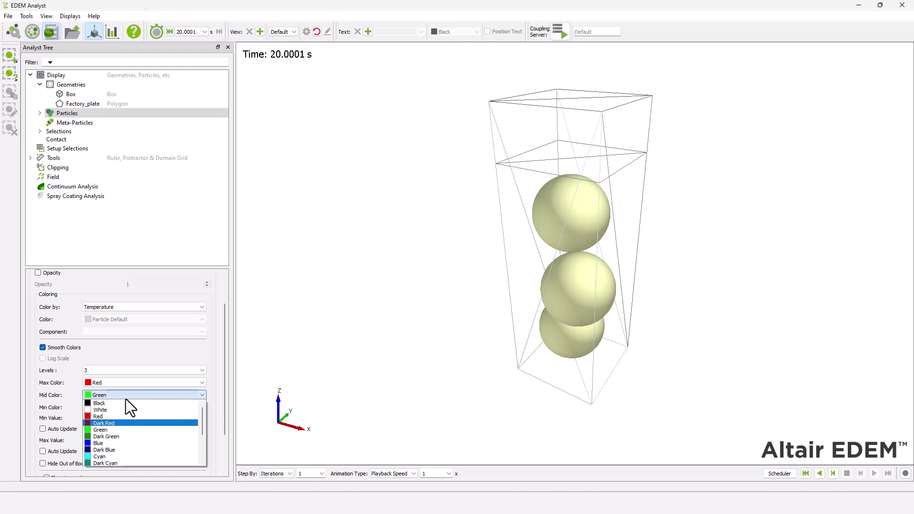
pyautogui.scroll(-3, 122, 429)
pyautogui.click(116, 465)
pyautogui.moveTo(546, 199); pyautogui.dragTo(547, 196)
pyautogui.press('Return')
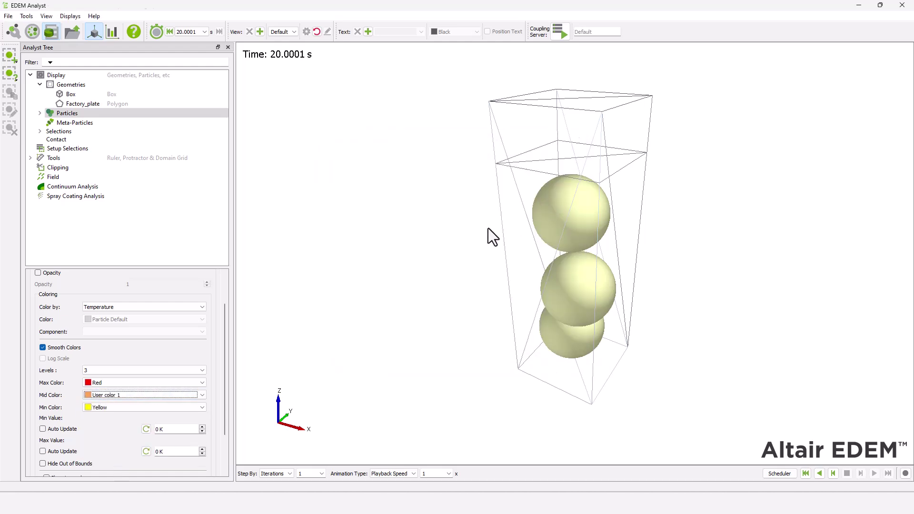
# Set the particle temperature color range from 300 K to 500 K, show its legend, and apply the coloring
pyautogui.scroll(-2, 127, 374)
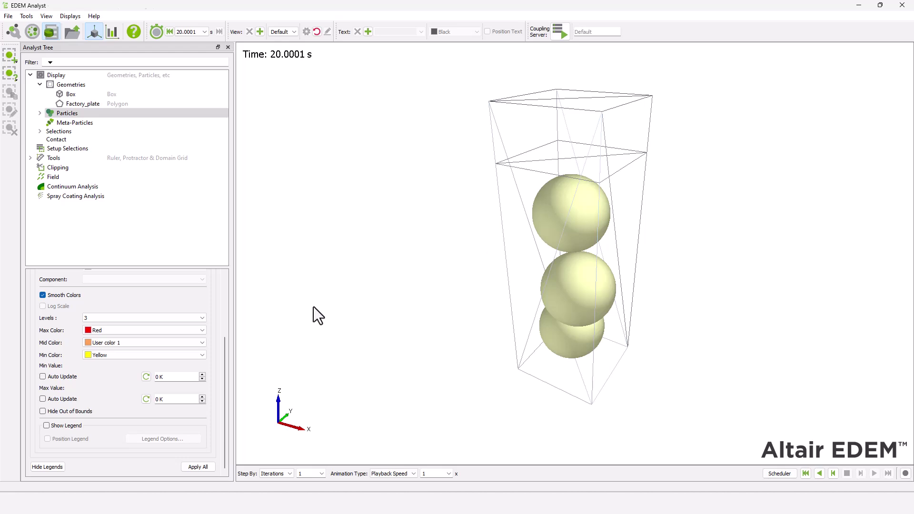
pyautogui.doubleClick(167, 377)
pyautogui.write('300')
pyautogui.doubleClick(167, 398)
pyautogui.write('500')
pyautogui.click(47, 425)
pyautogui.click(203, 467)
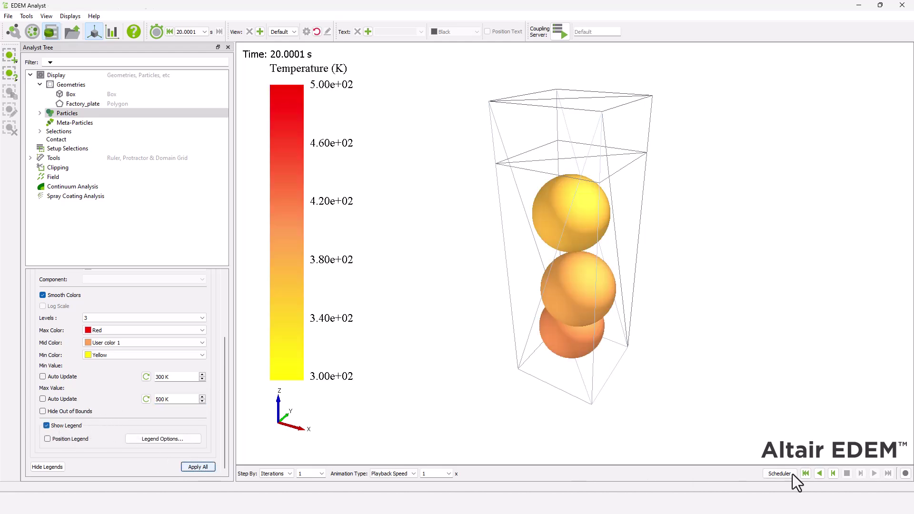
# Play back the simulation from the beginning to examine how the ball temperatures change
pyautogui.click(805, 473)
pyautogui.click(874, 473)
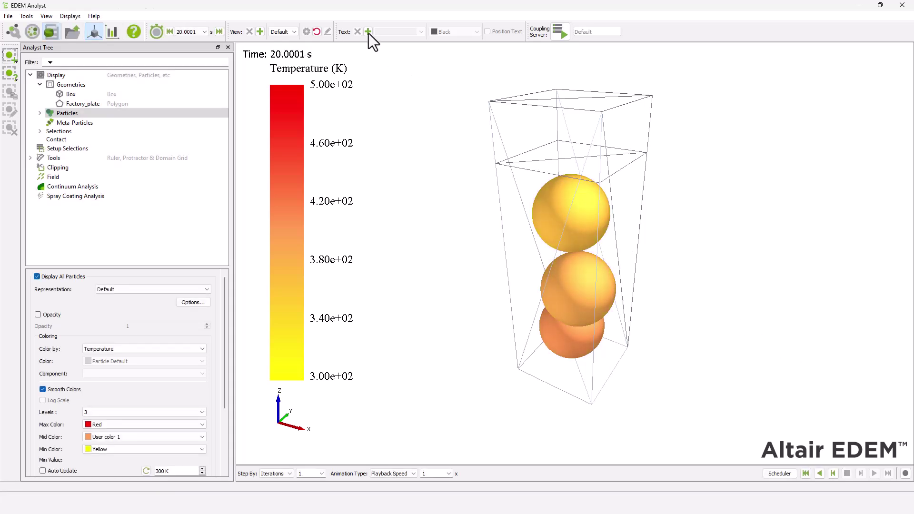
# Add a text label to the view reading "Initially Hot"
pyautogui.click(368, 31)
pyautogui.click(410, 36)
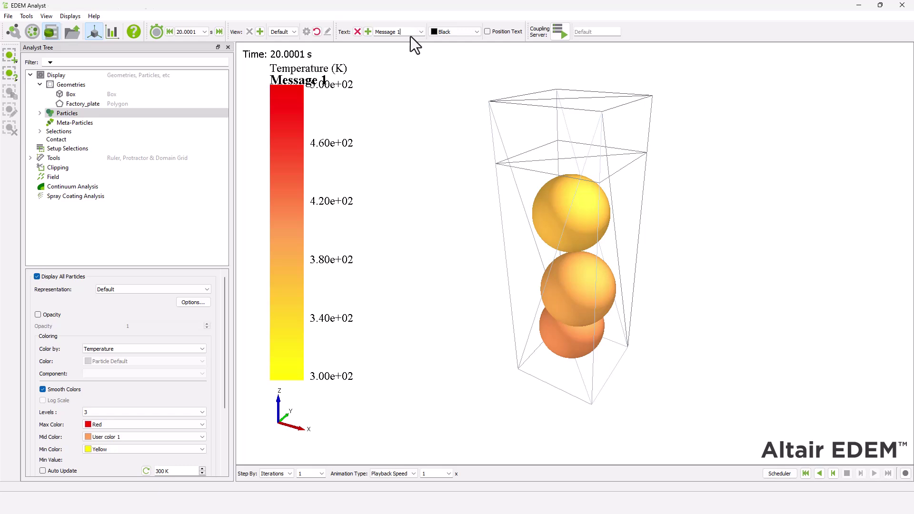
pyautogui.press('BackSpace')
pyautogui.press('BackSpace')
pyautogui.press('BackSpace')
pyautogui.press('BackSpace')
pyautogui.press('BackSpace')
pyautogui.press('BackSpace')
pyautogui.press('BackSpace')
pyautogui.press('BackSpace')
pyautogui.press('BackSpace')
pyautogui.write('Initially Hot')
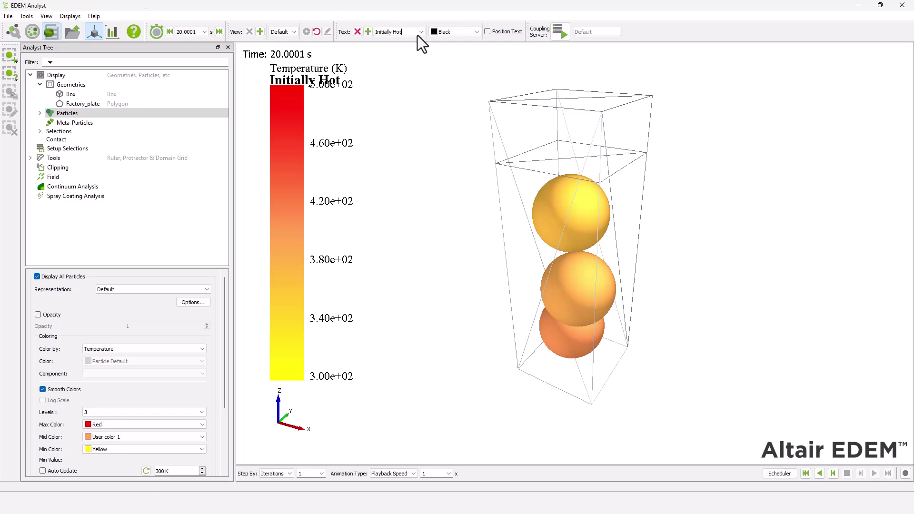
# Color the "Initially Hot" label Red and place it beside the lowest ball, outside the box
pyautogui.click(441, 32)
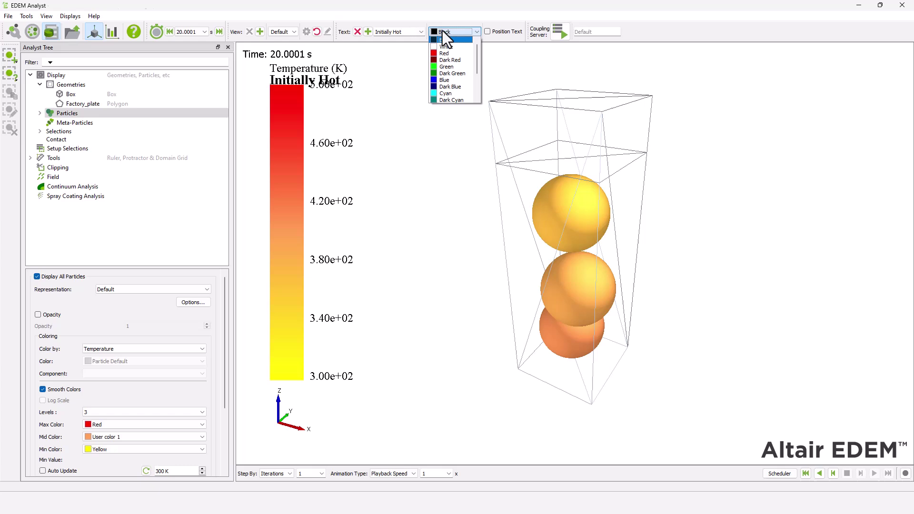
pyautogui.click(457, 51)
pyautogui.click(485, 32)
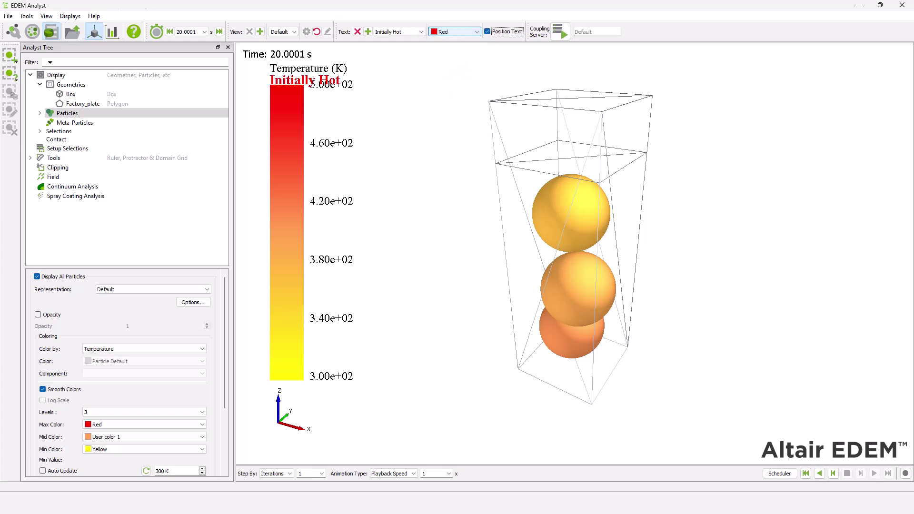
pyautogui.click(671, 341)
# Add a second text label reading "Initially Cold" in Blue and place it beside the uppermost ball
pyautogui.click(368, 31)
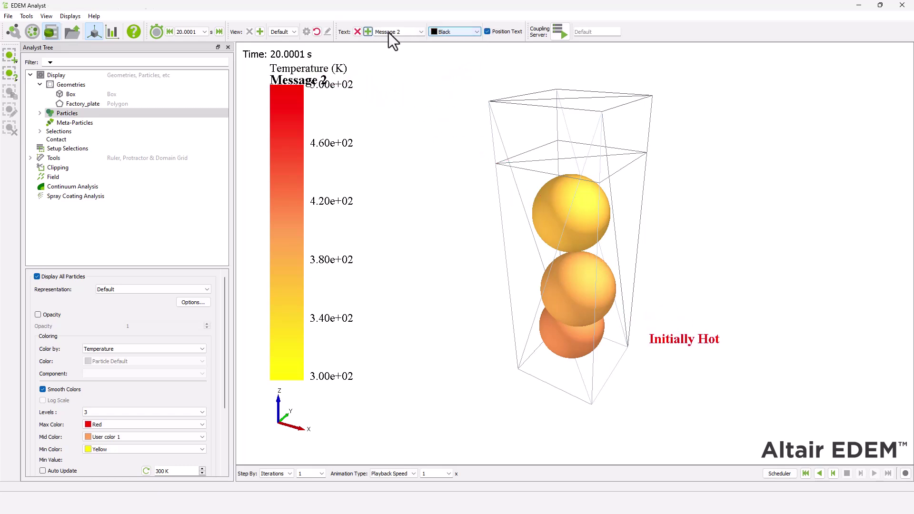
pyautogui.write('Initially Cold')
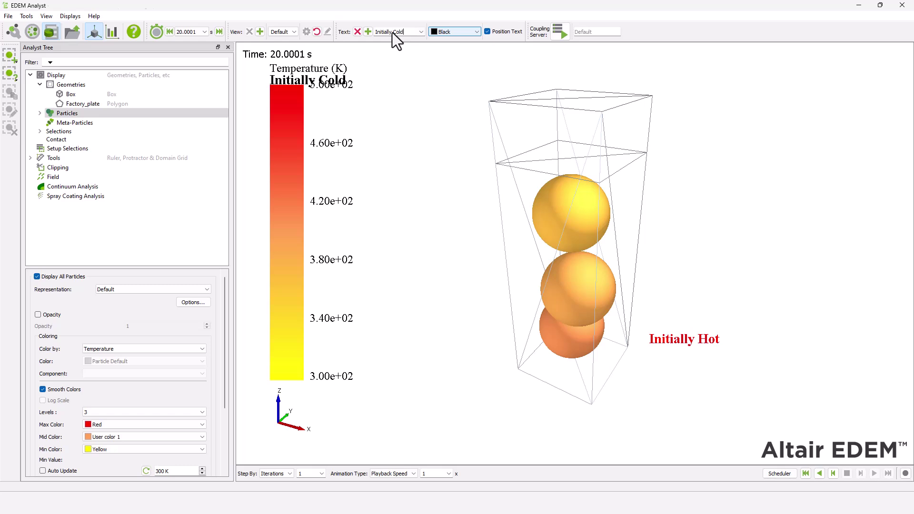
pyautogui.click(468, 32)
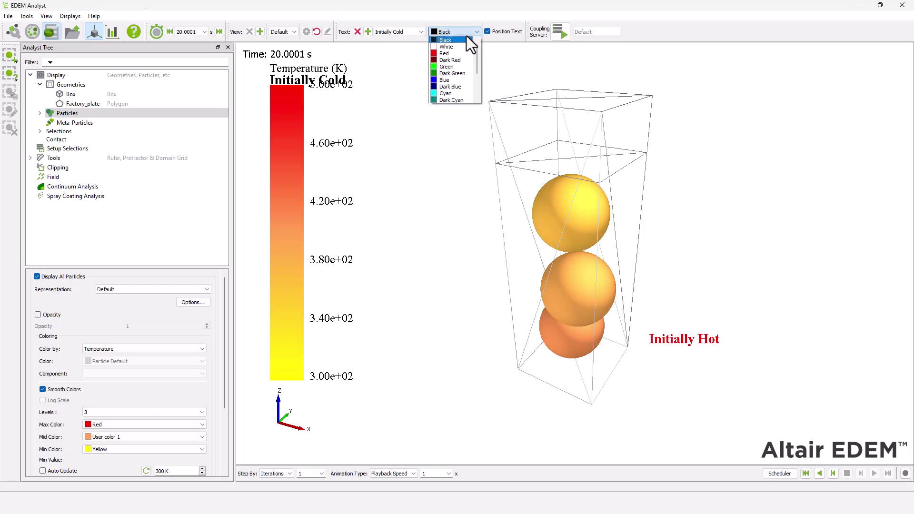
pyautogui.click(458, 80)
pyautogui.moveTo(332, 79); pyautogui.dragTo(665, 190)
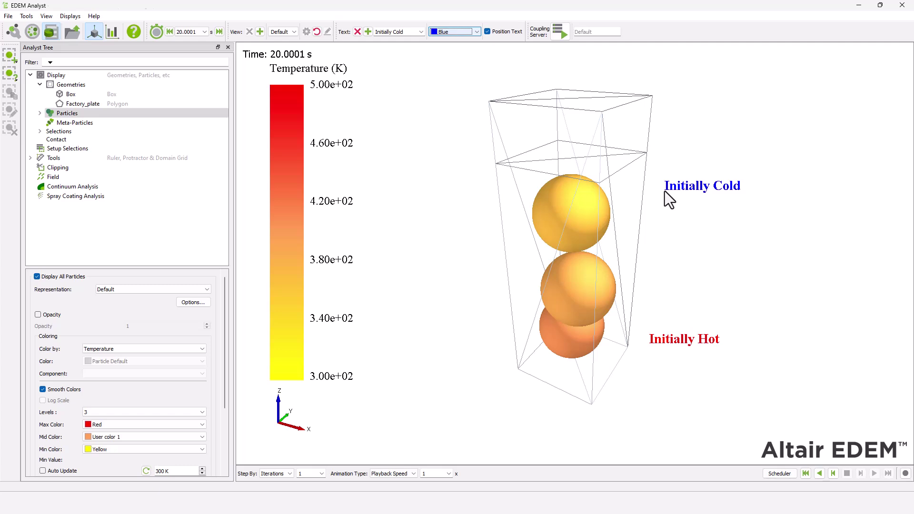
# Switch to the +Y view, move the "Initially Hot" label level with the lowest ball, and turn off text positioning
pyautogui.click(283, 34)
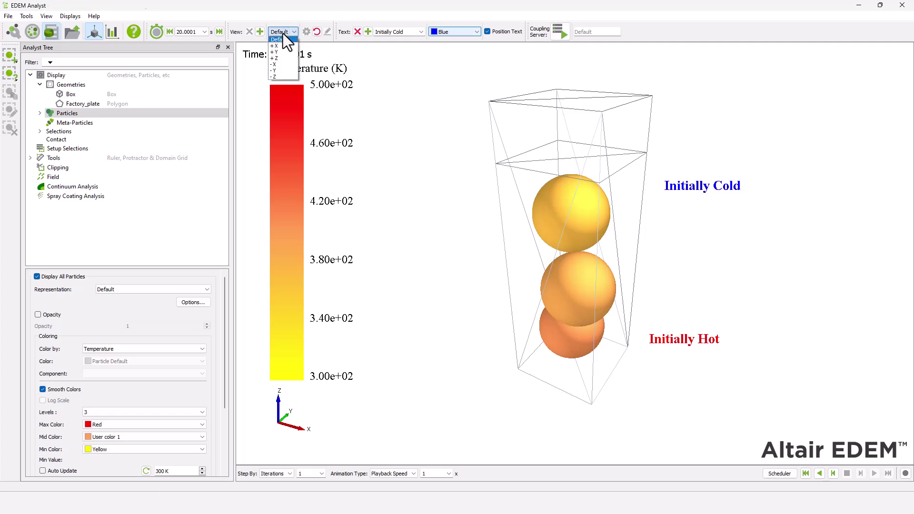
pyautogui.click(277, 52)
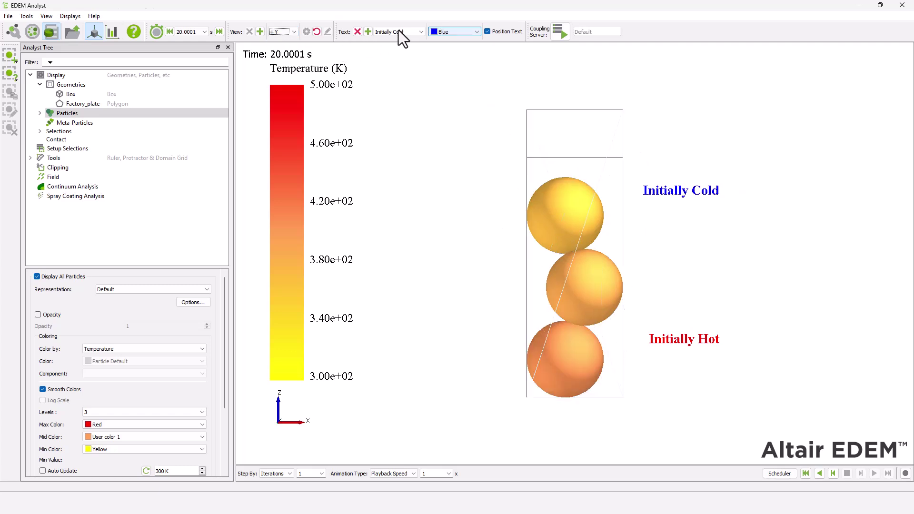
pyautogui.click(422, 32)
pyautogui.click(421, 46)
pyautogui.moveTo(678, 344); pyautogui.dragTo(656, 372)
pyautogui.click(488, 31)
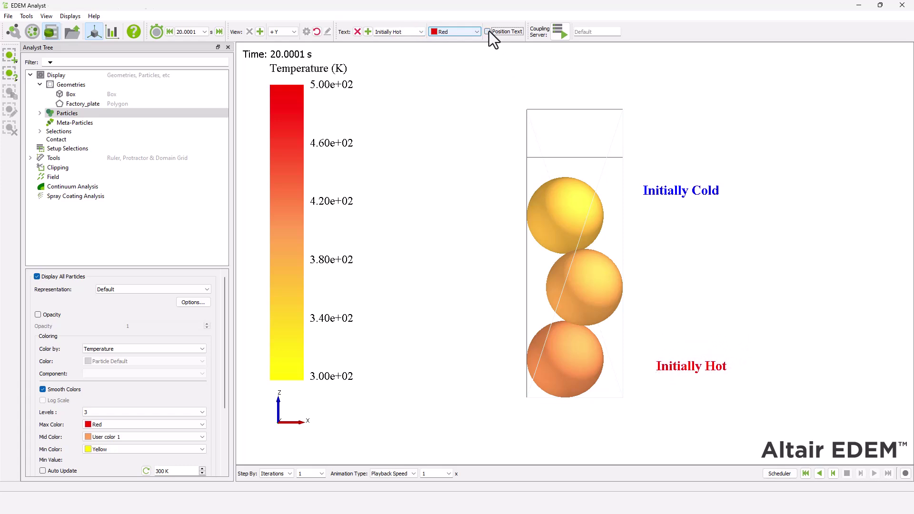
# Set the playback to step by Time at 0.02 s and play the animation from the beginning
pyautogui.click(268, 475)
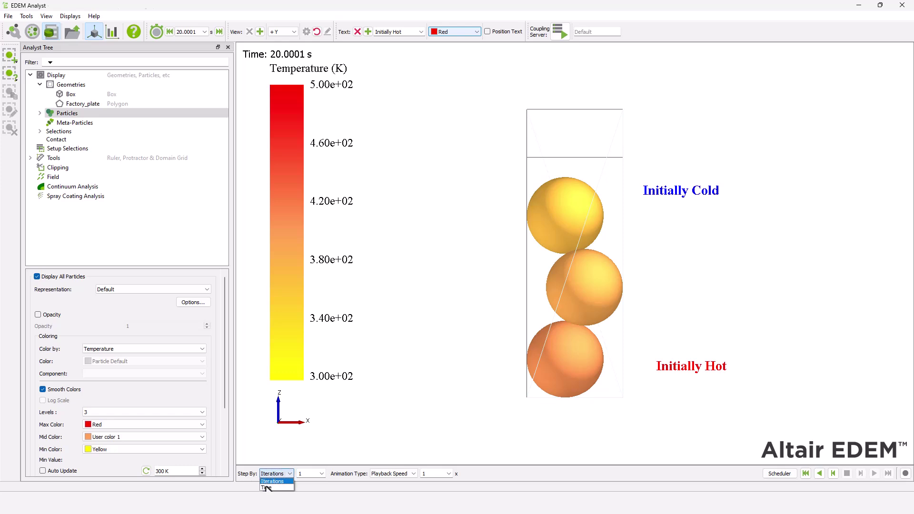
pyautogui.click(267, 489)
pyautogui.doubleClick(307, 474)
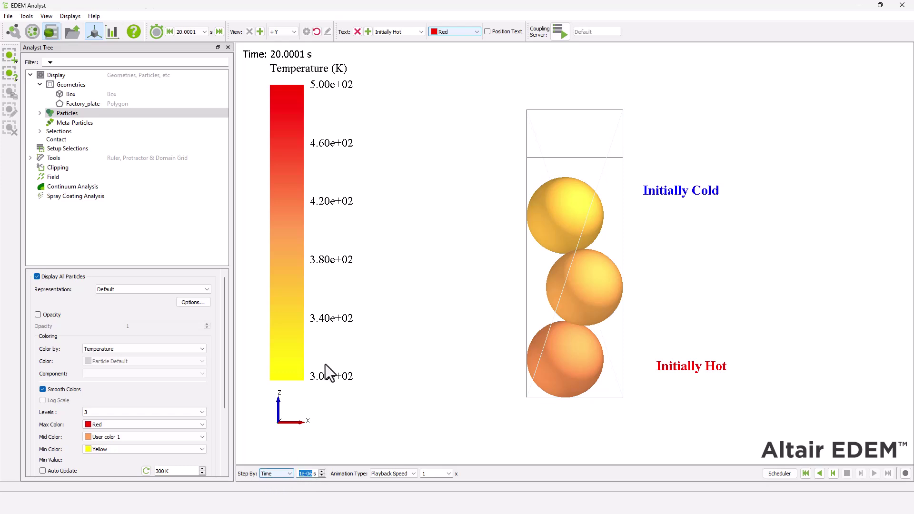
pyautogui.write('0.02')
pyautogui.click(806, 474)
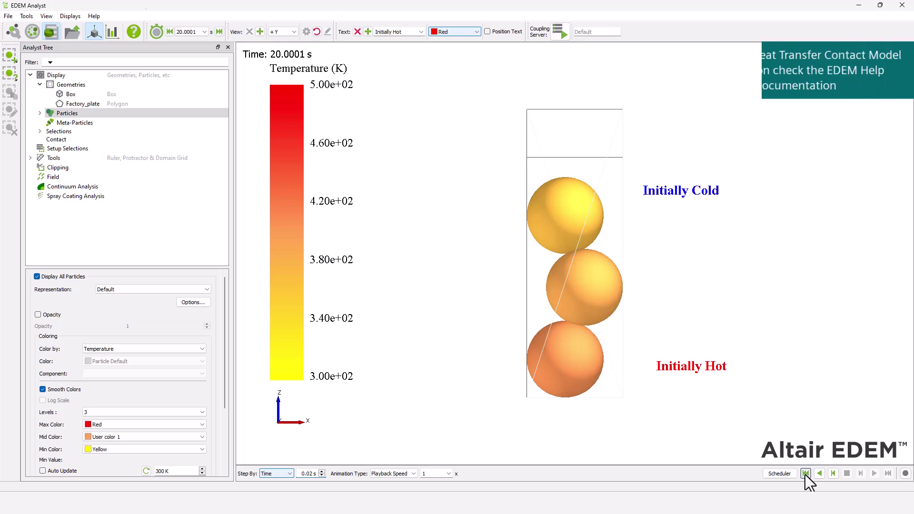
pyautogui.click(875, 474)
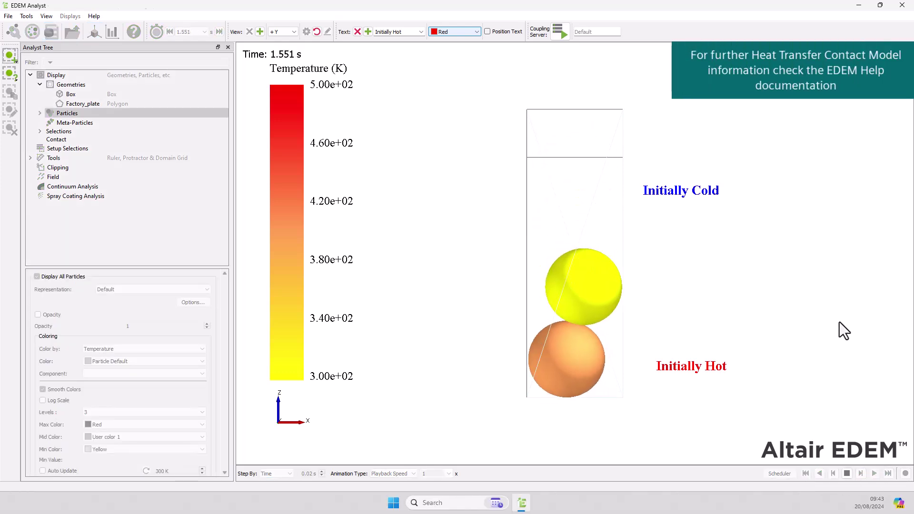